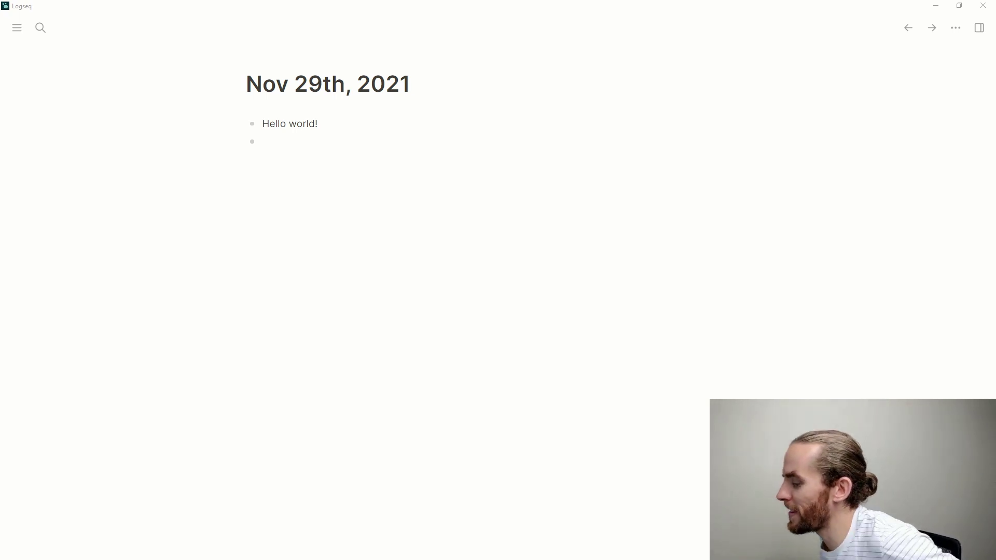
- Write 'I've been thinking about what to get mom for her birthday' in the second journal block, then start a new block
click(321, 144)
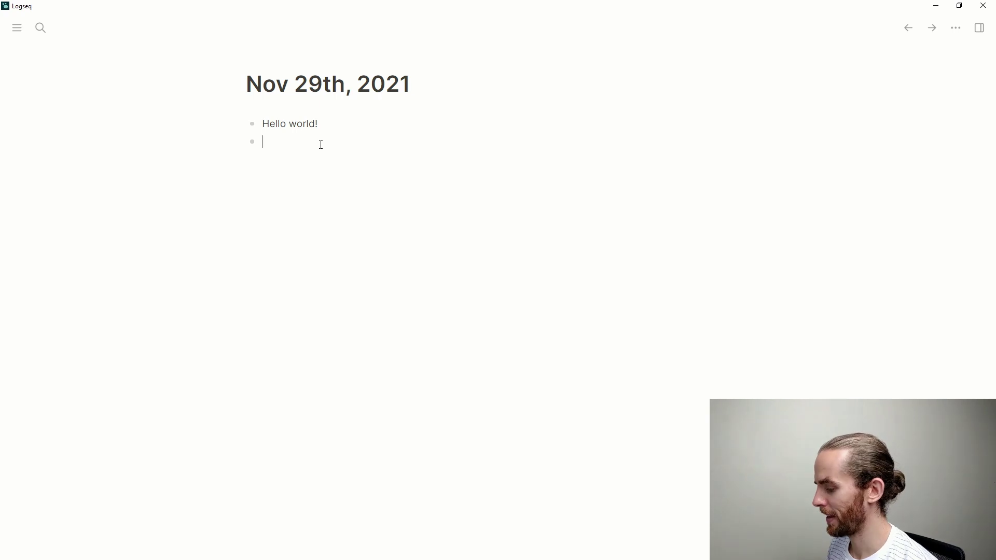
text(I)
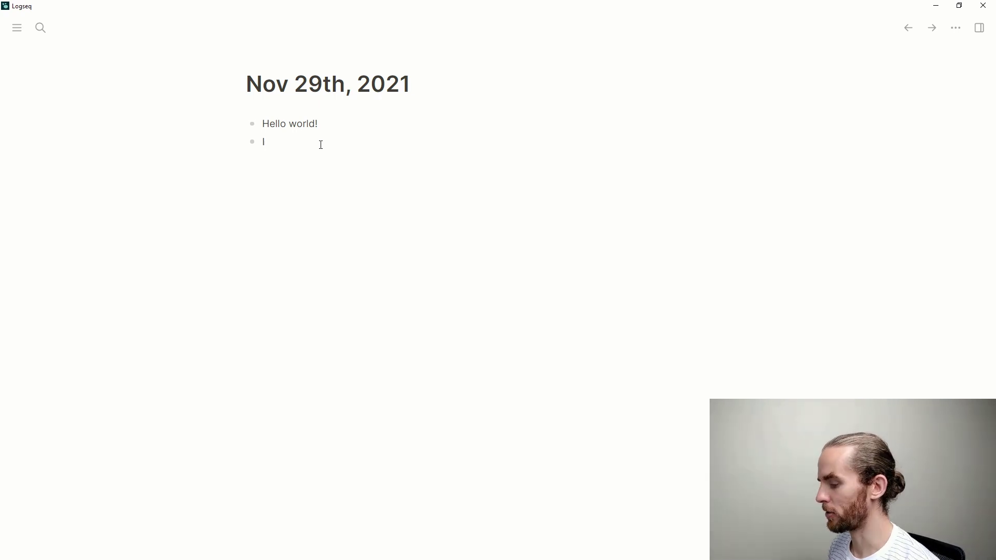
text('ve e)
key(BackSpace)
text(been )
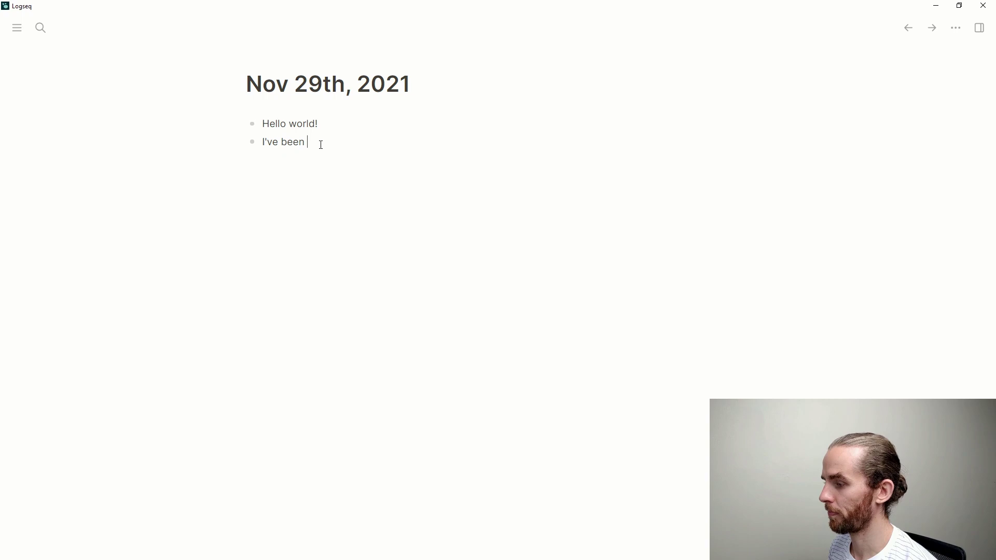
text(thinking about )
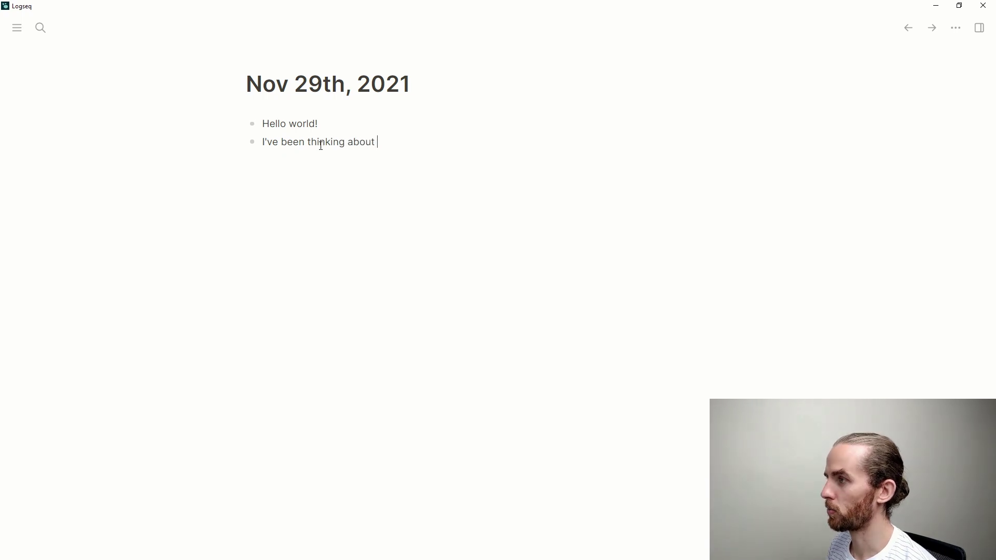
text(what to get mo)
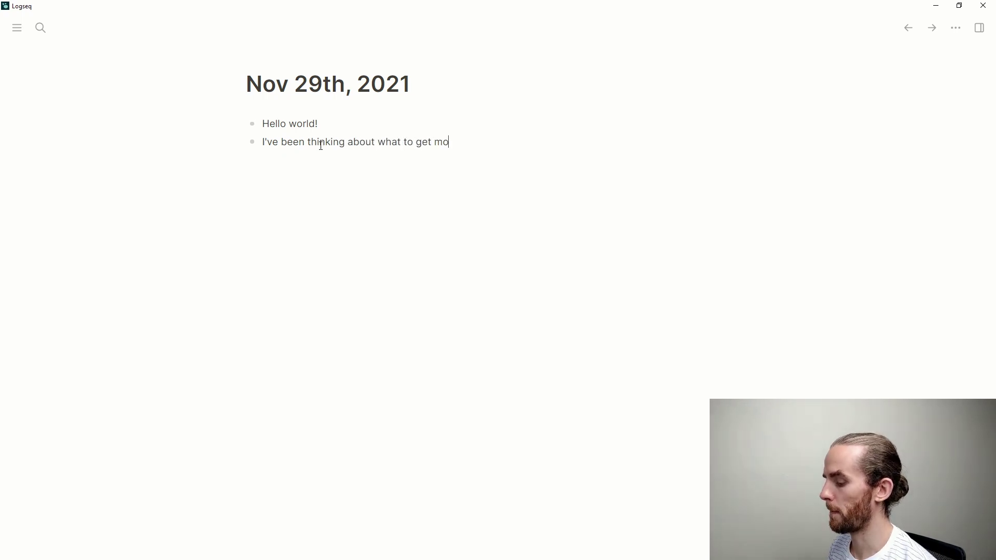
text(m for her birthday)
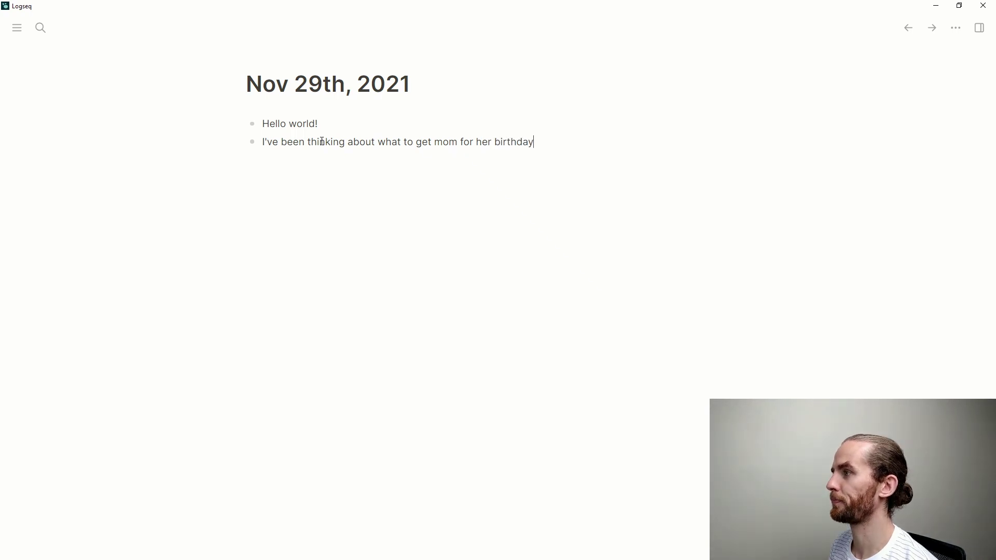
key(Return)
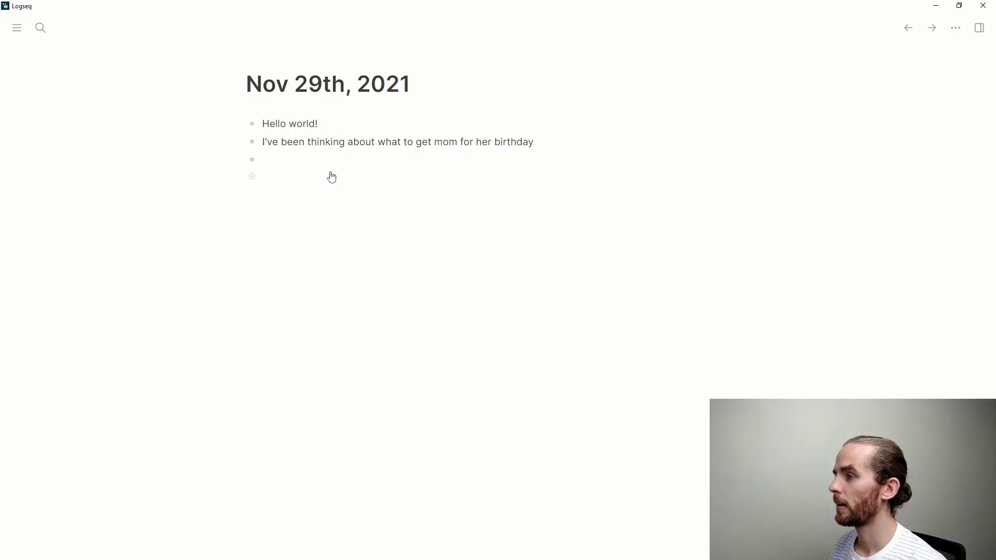
- Turn the word 'mom' in the birthday entry into a [[mom]] page link
click(438, 141)
drag(438, 140, 456, 143)
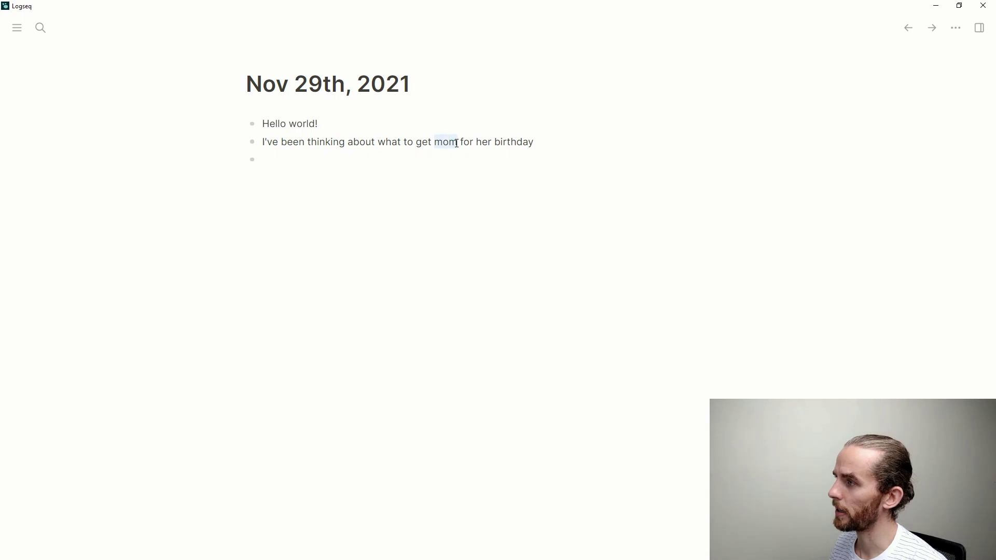
text([[)
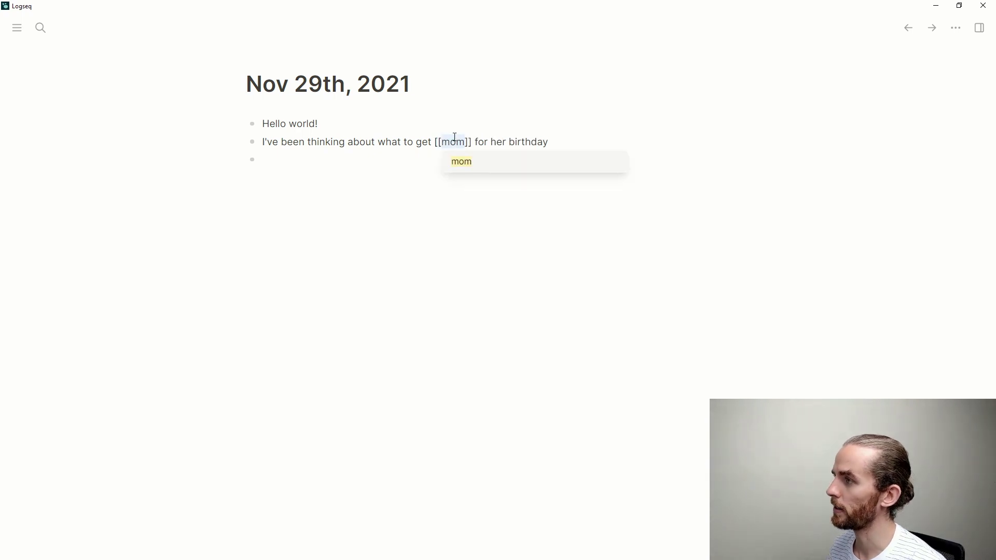
click(466, 162)
click(482, 222)
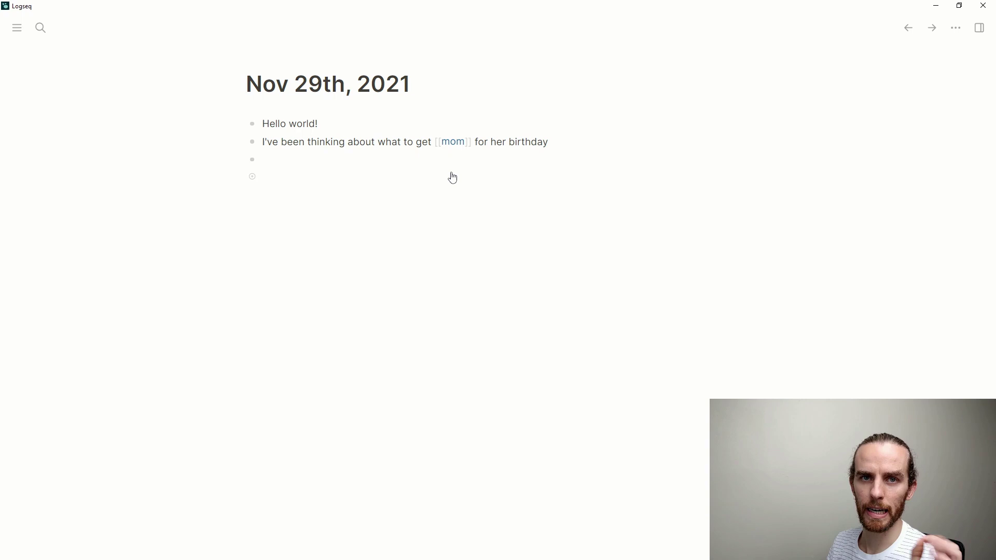
- Visit the mom page through its link twice, ending back on the Nov 29th, 2021 journal
click(454, 143)
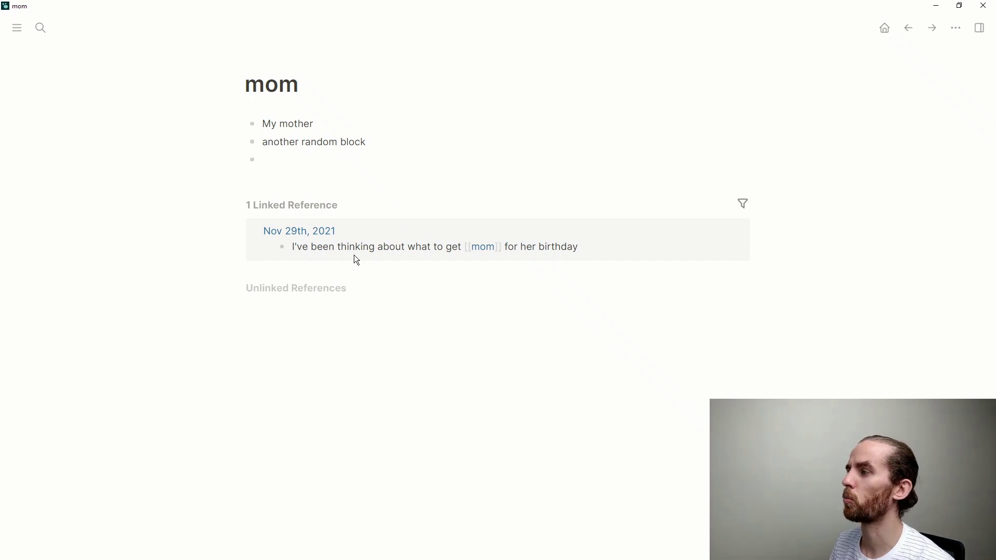
click(314, 237)
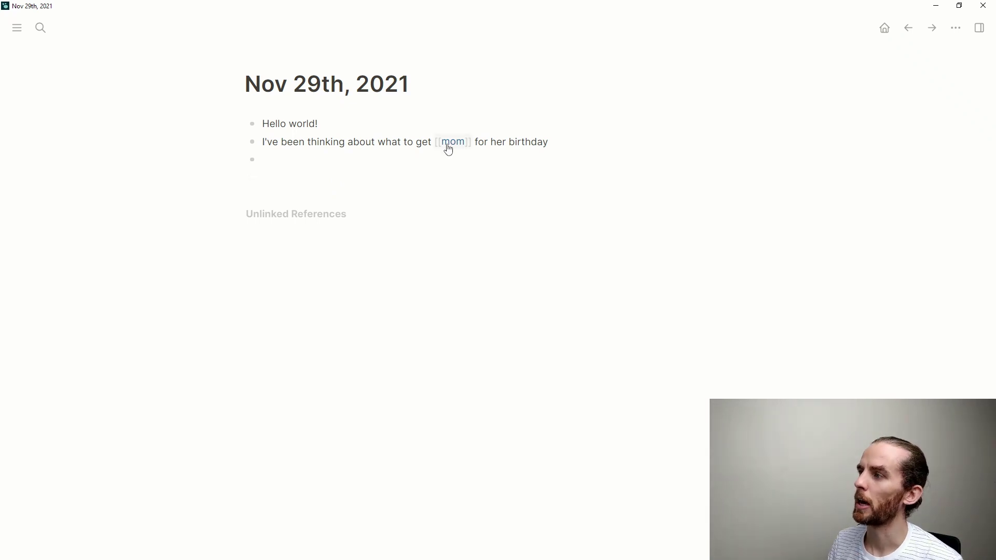
mouse_move(448, 150)
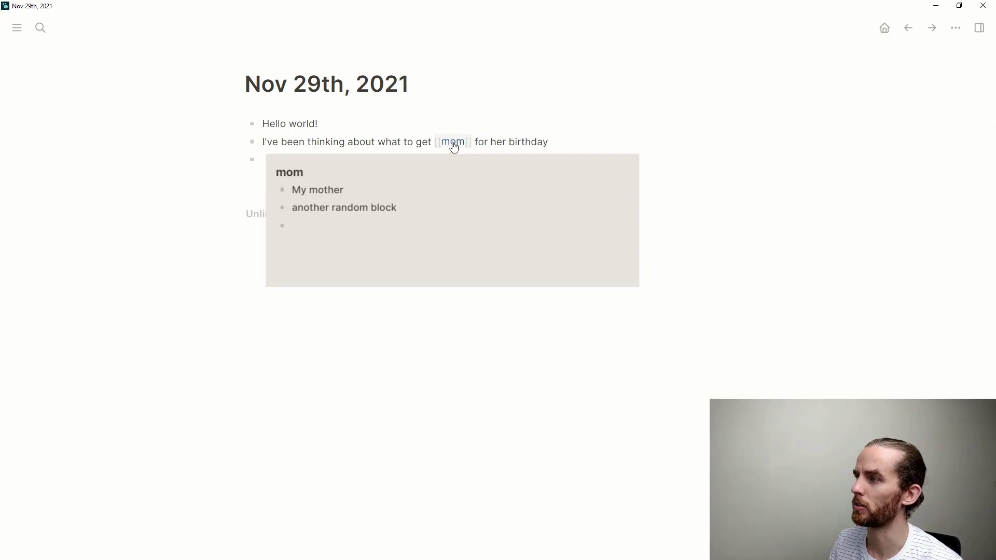
click(453, 143)
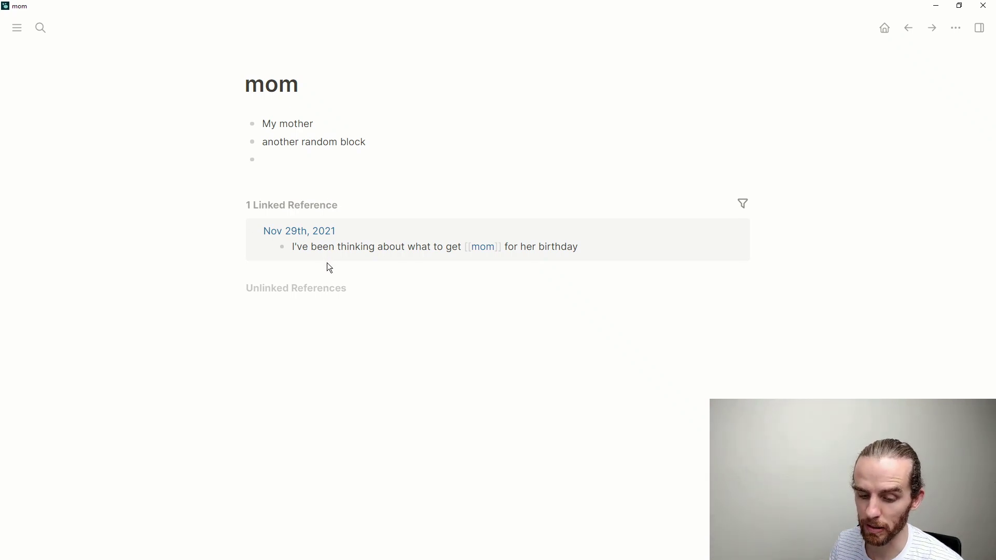
click(330, 231)
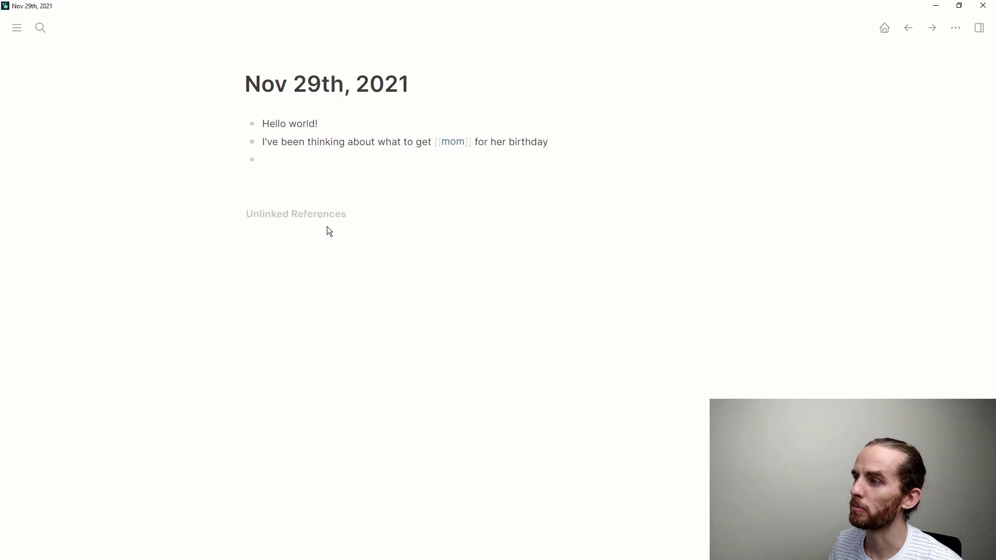
- Write 'I thought about a nice chocolate cake recipe' in the third journal block
click(425, 157)
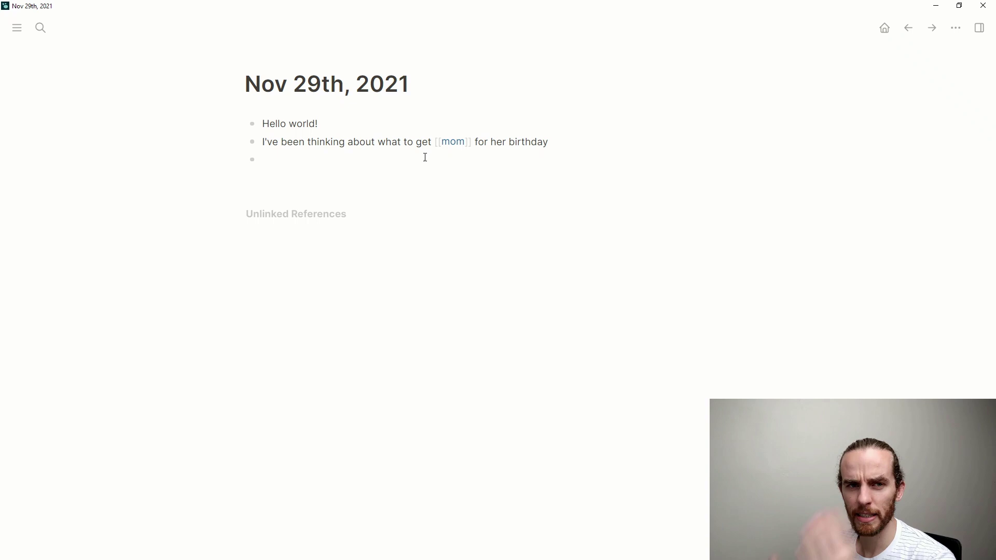
text(I t)
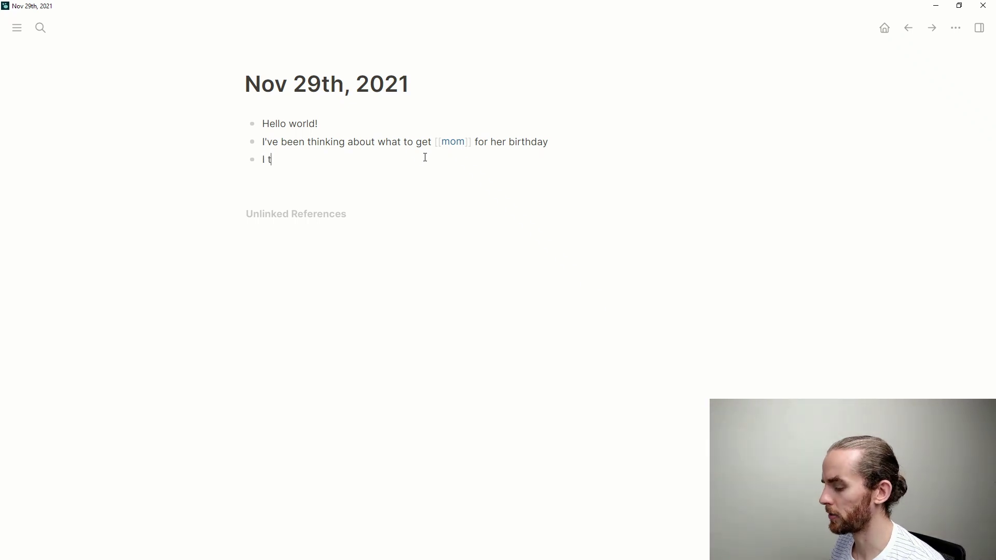
text(hought about a nice cholo)
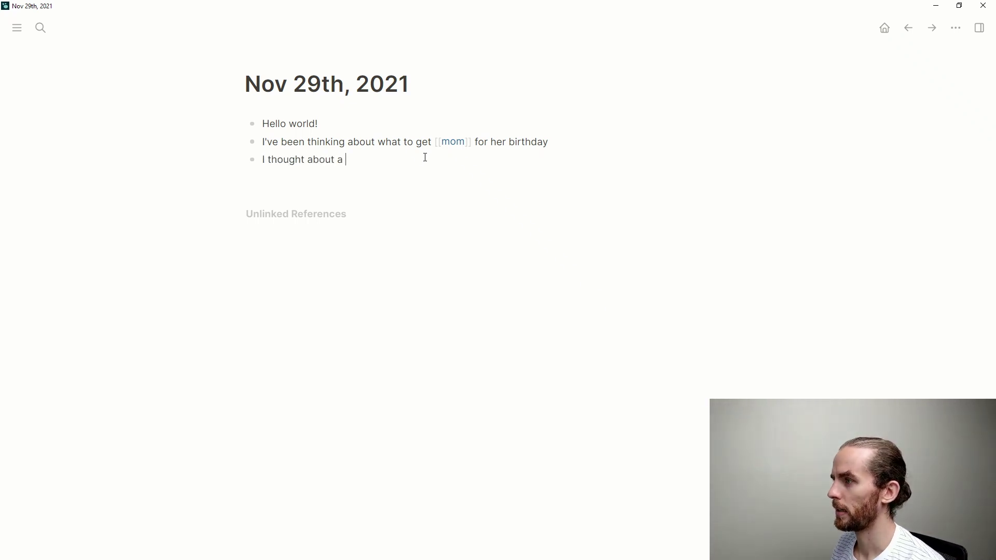
key(BackSpace)
key(BackSpace)
text(c)
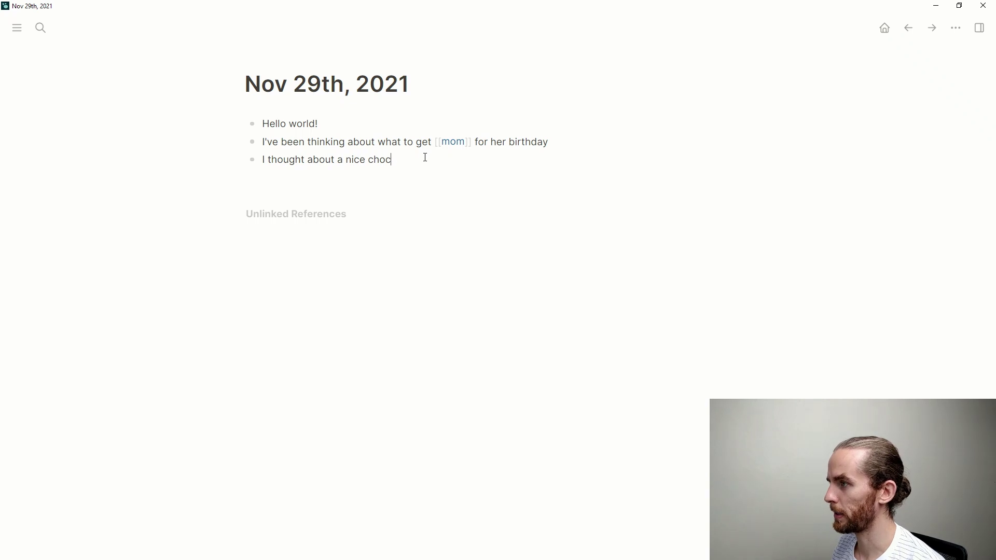
text(olate cake recipe)
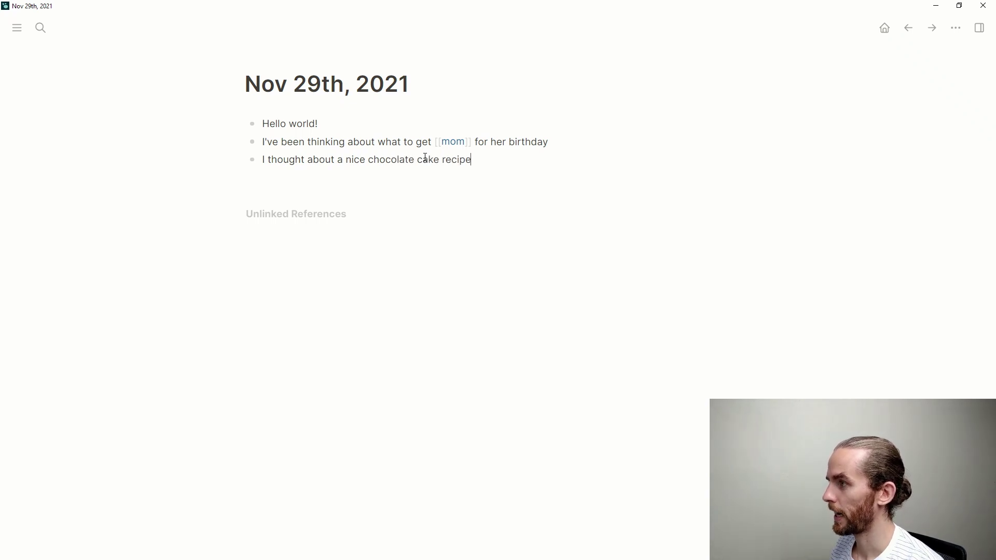
key(Return)
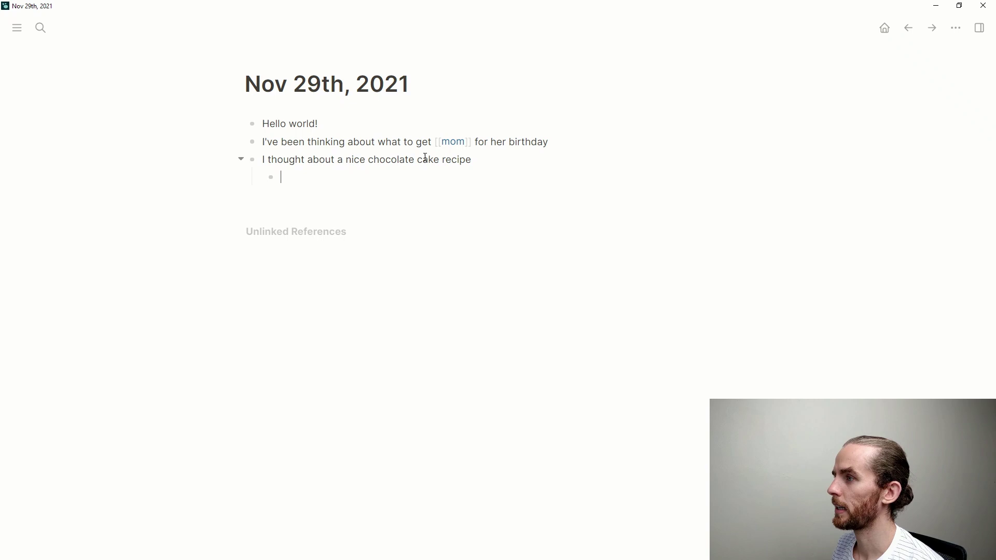
- List the ingredients 2 eggs, dark chocolate, flour and lots of love as blocks below it
text(2 eggs)
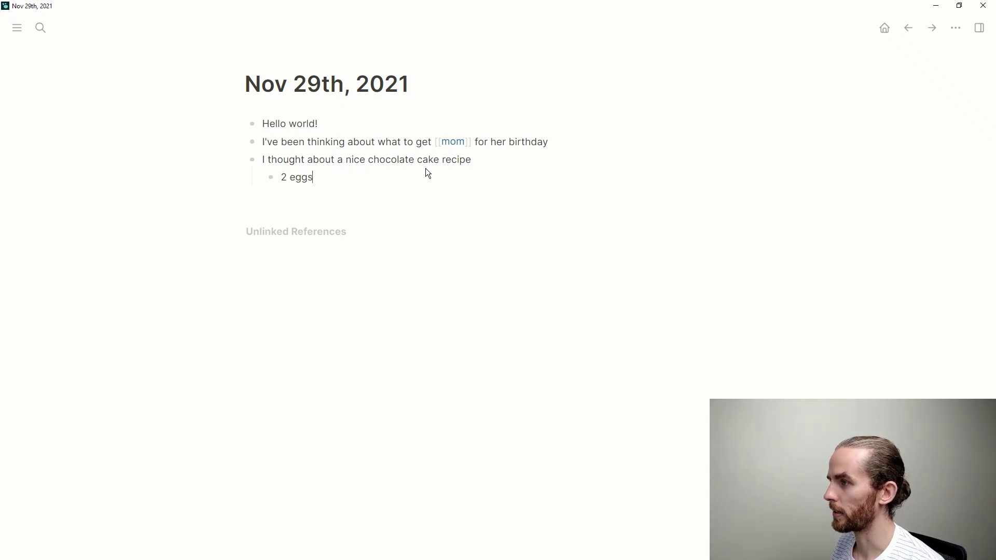
key(Return)
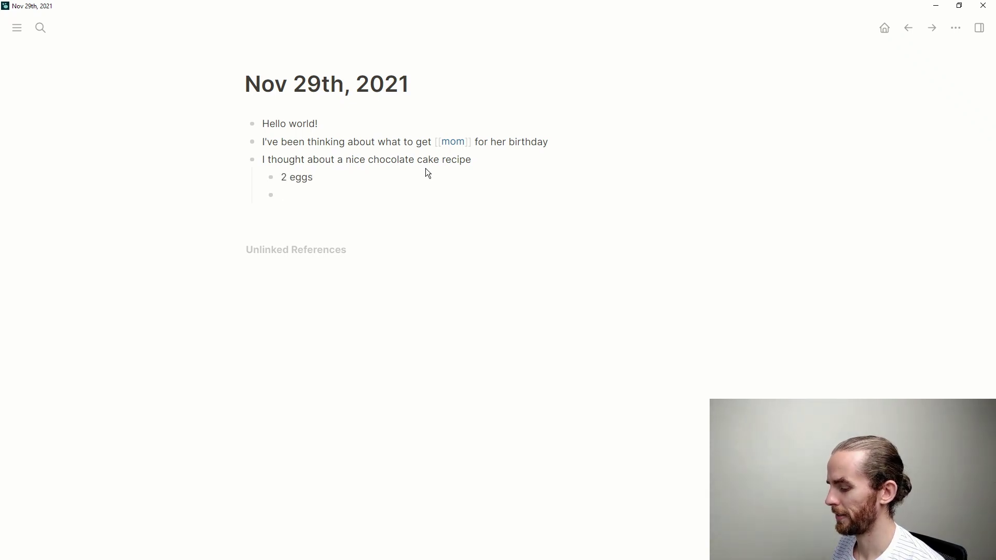
text(dark choc)
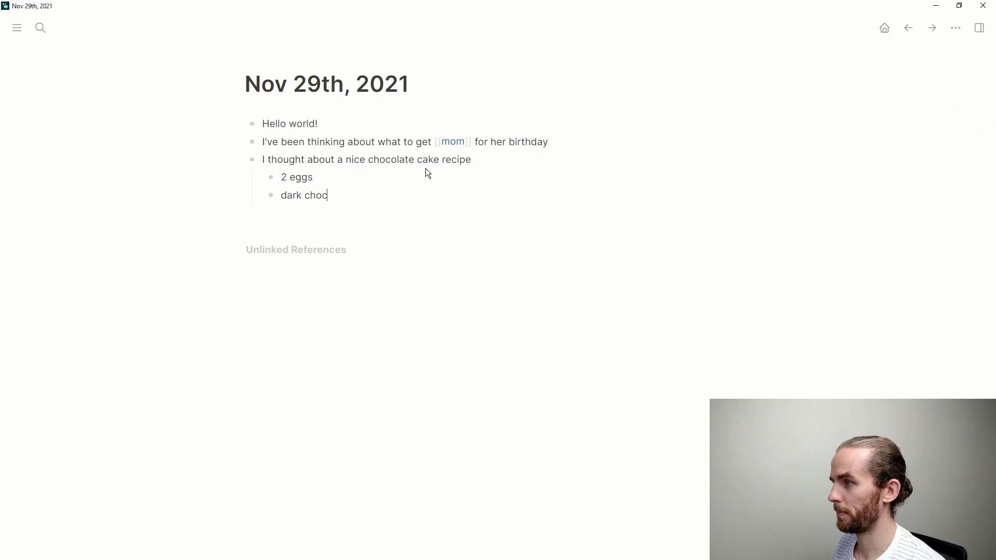
text(olate)
key(Return)
text(flour)
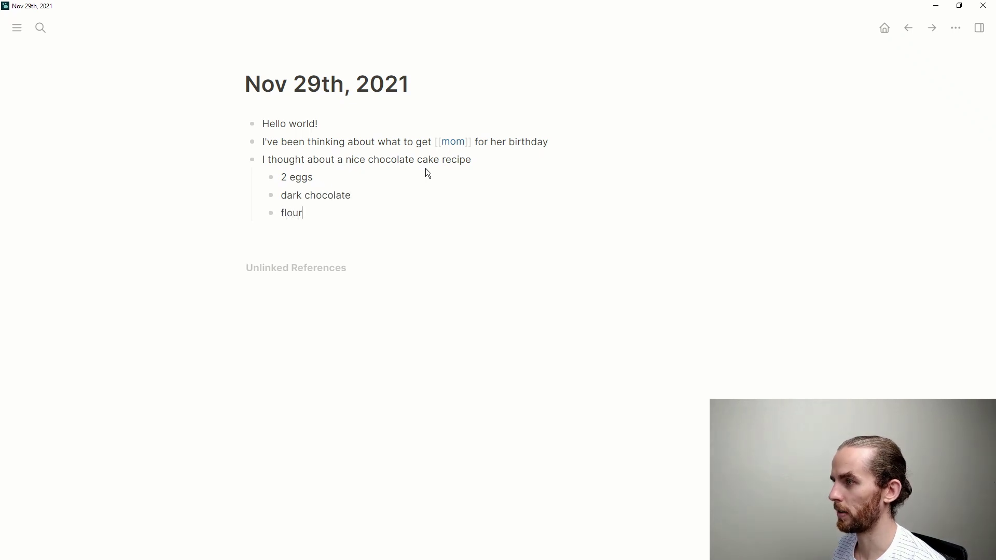
key(Return)
text(lots of l)
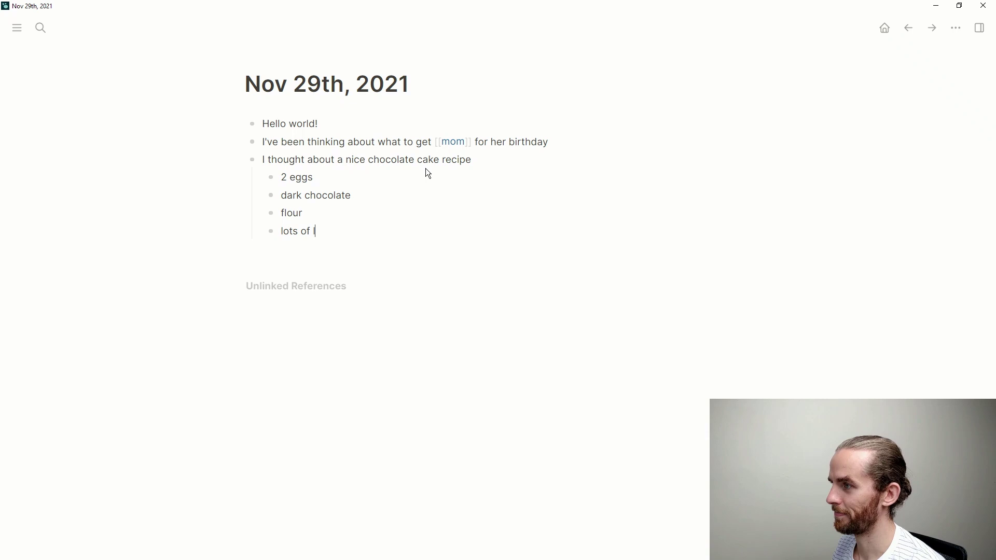
text(ove)
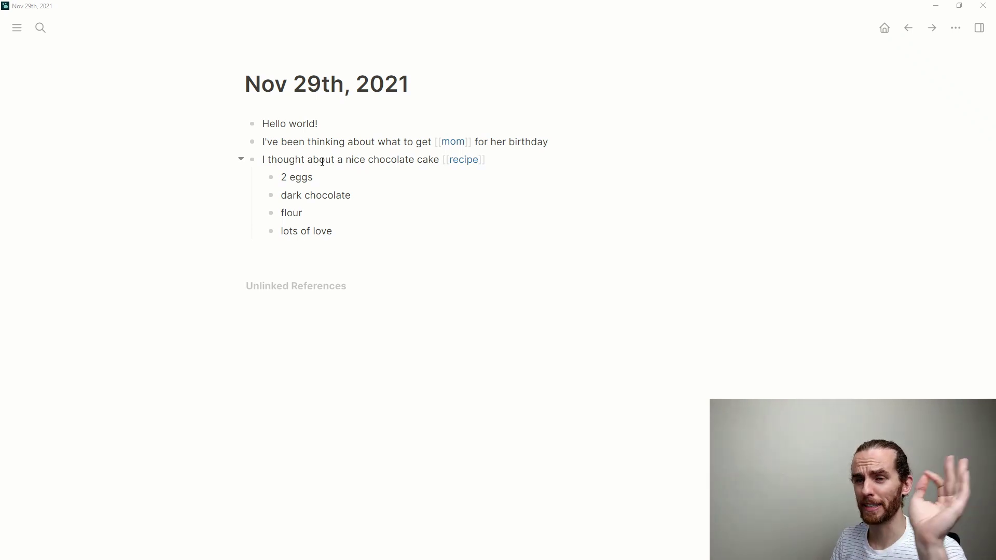
- Make 'recipe' in the chocolate cake line a [[recipe]] page link
key(ctrl+z)
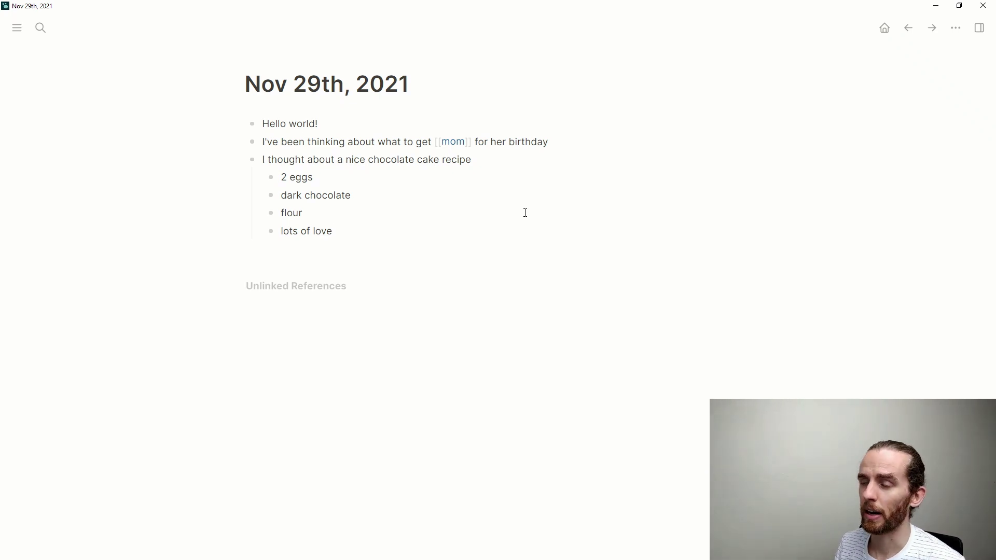
click(511, 158)
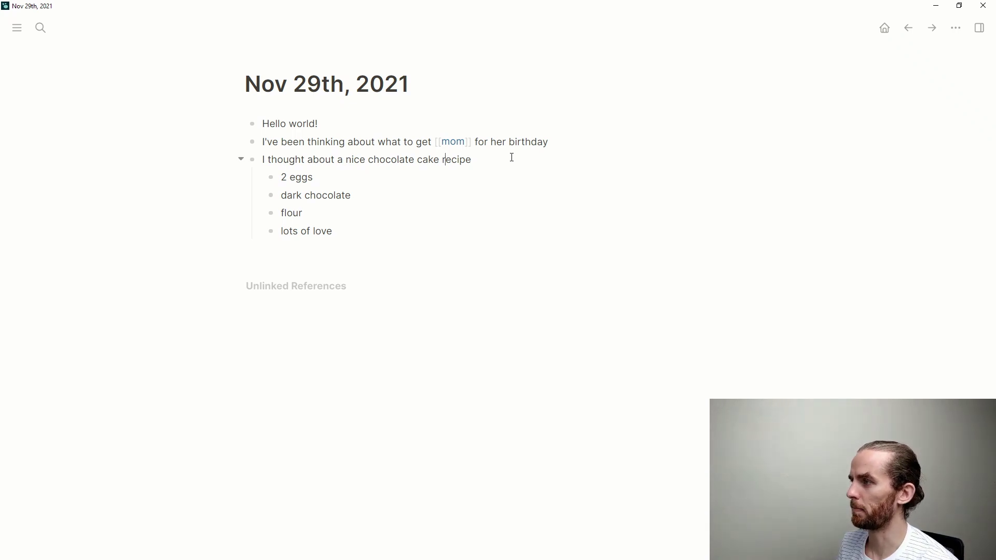
key(shift+End)
text([[)
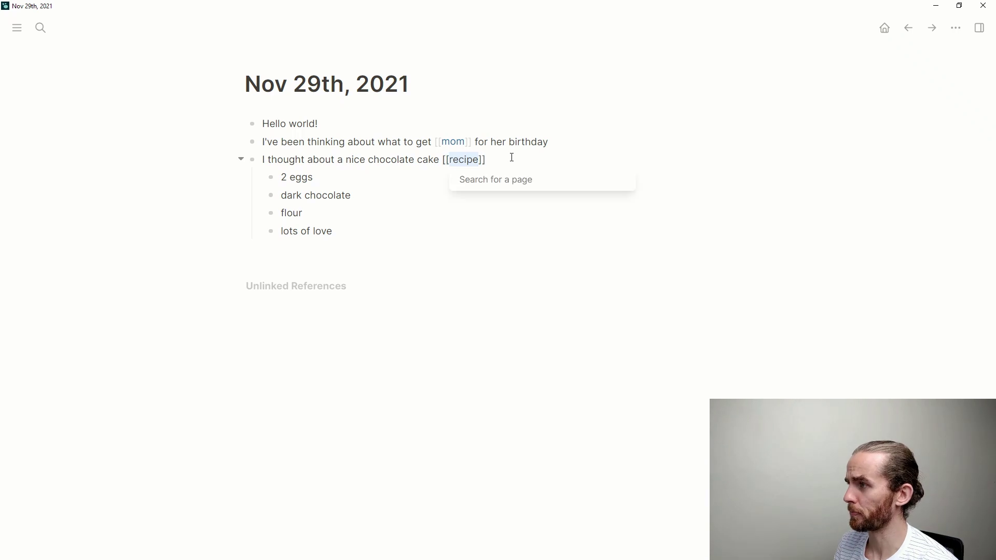
click(499, 232)
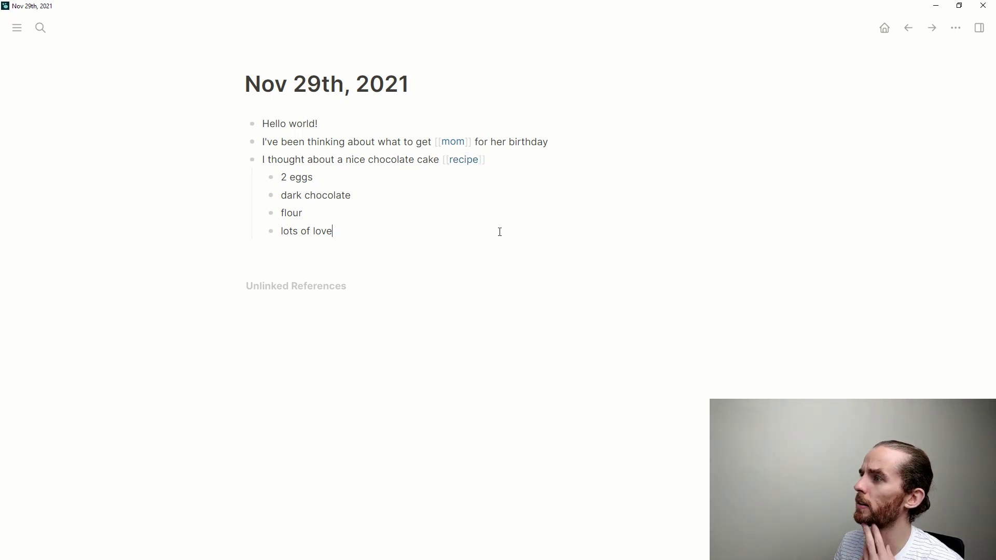
- Open the recipe page from the [[recipe]] link in the chocolate cake line
click(466, 163)
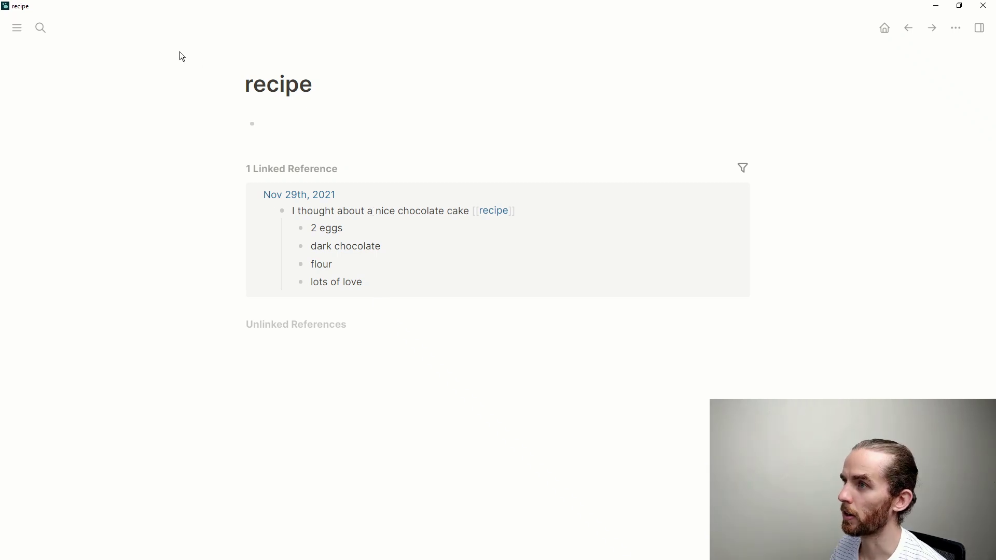
- Create a new page named 'carrot cake recipe' through the search box
click(41, 27)
text(cho)
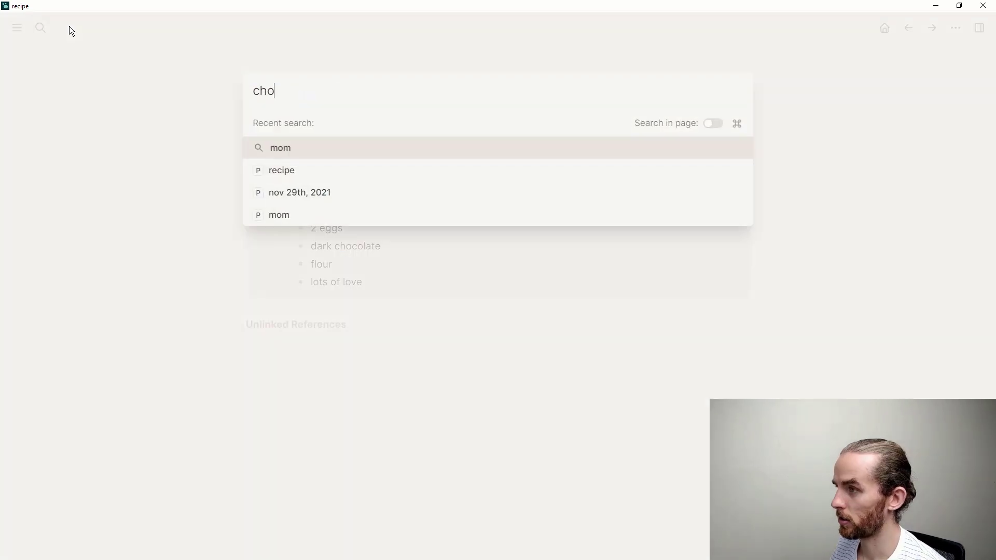
text(colate cake recipe)
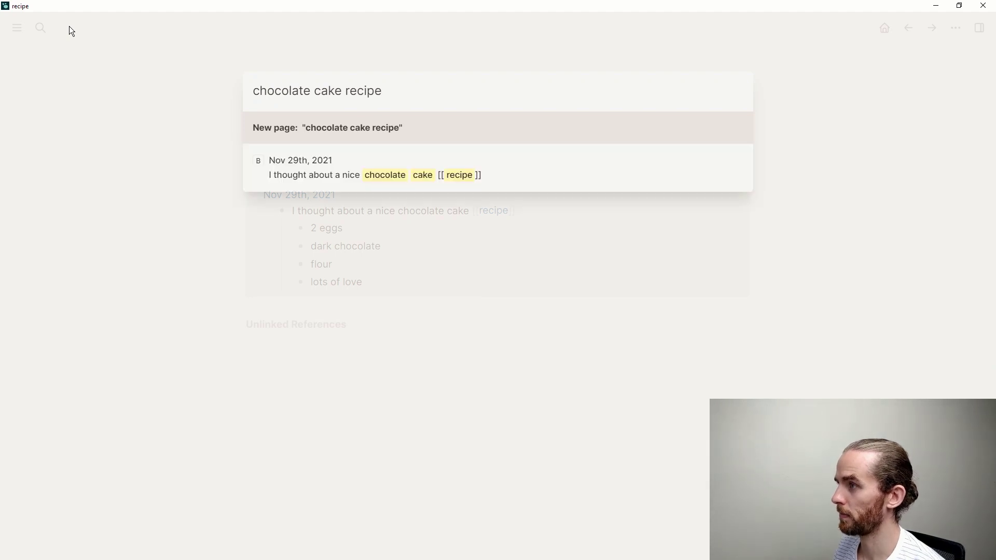
key(Home)
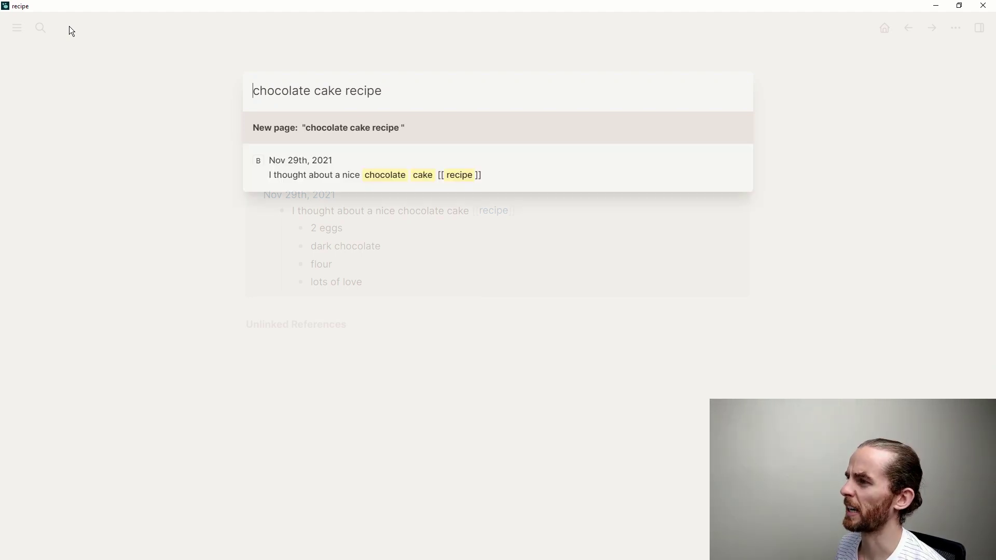
text(carror)
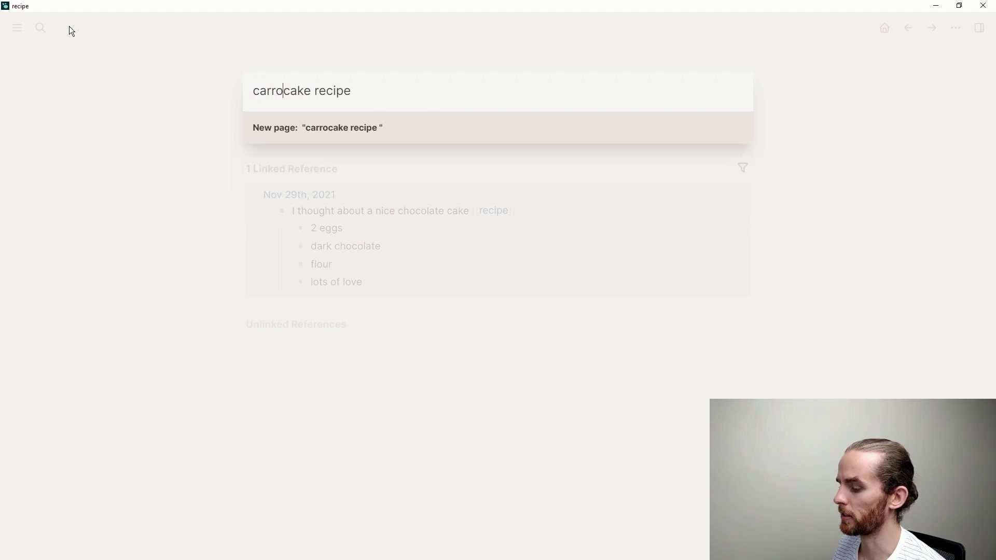
key(BackSpace)
text(t)
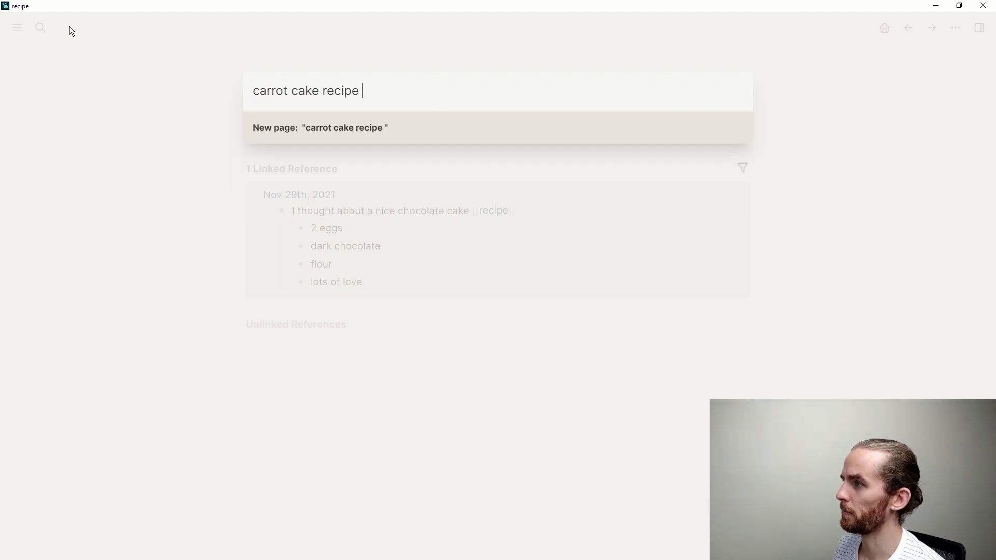
key(Return)
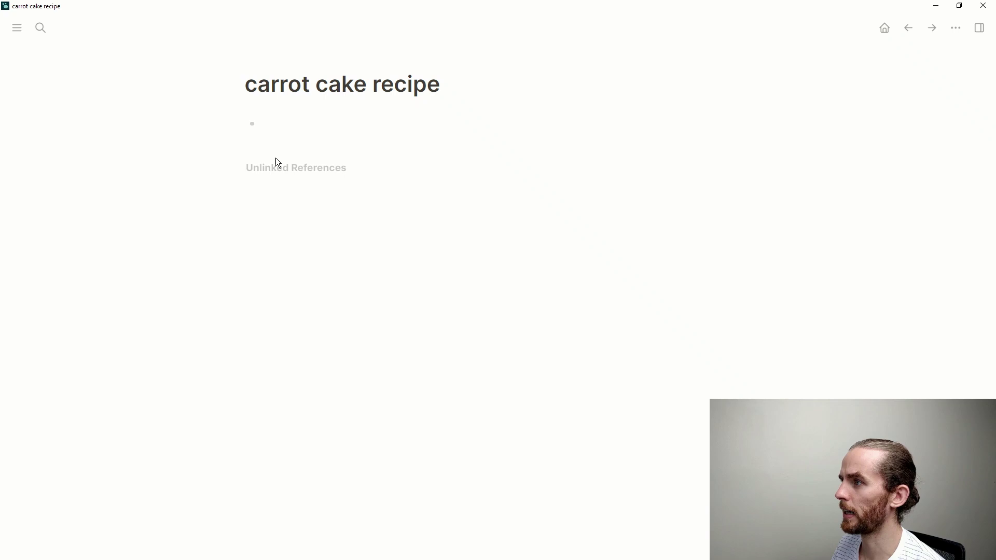
- List carrots, eggs, flour and baking powder as separate blocks on the carrot cake recipe page
text(carrots)
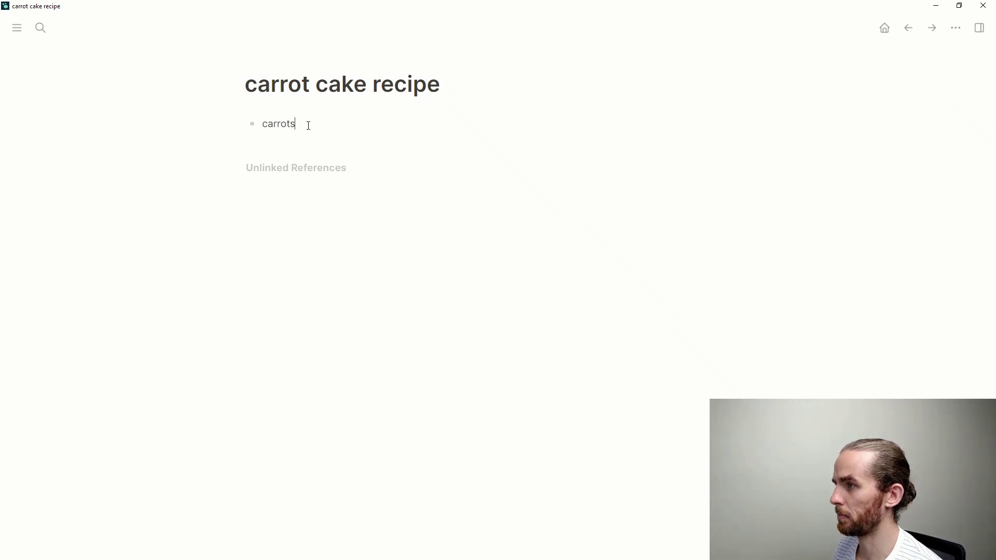
key(Return)
text(eggs)
key(Return)
text(flo)
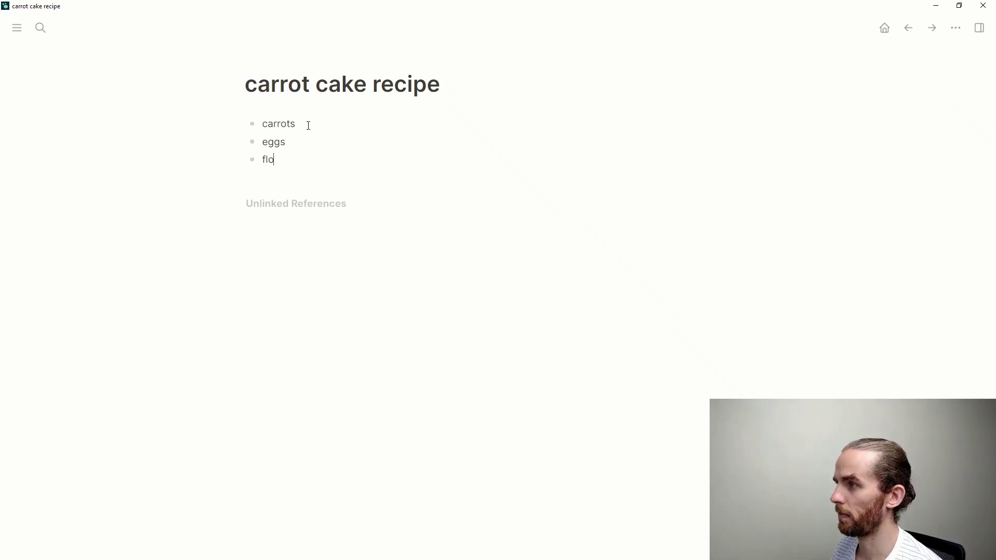
text(ur)
key(Return)
text(bak)
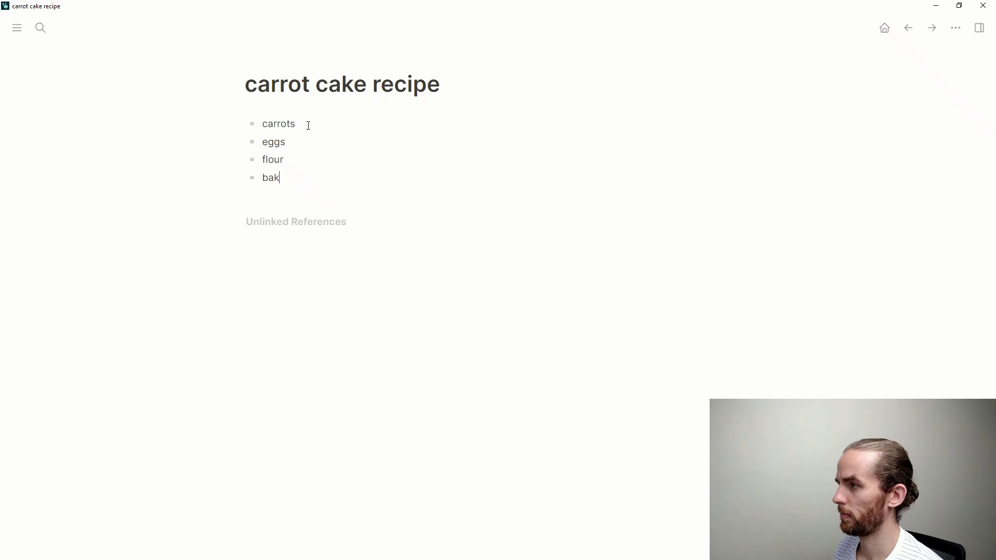
text(ing powder)
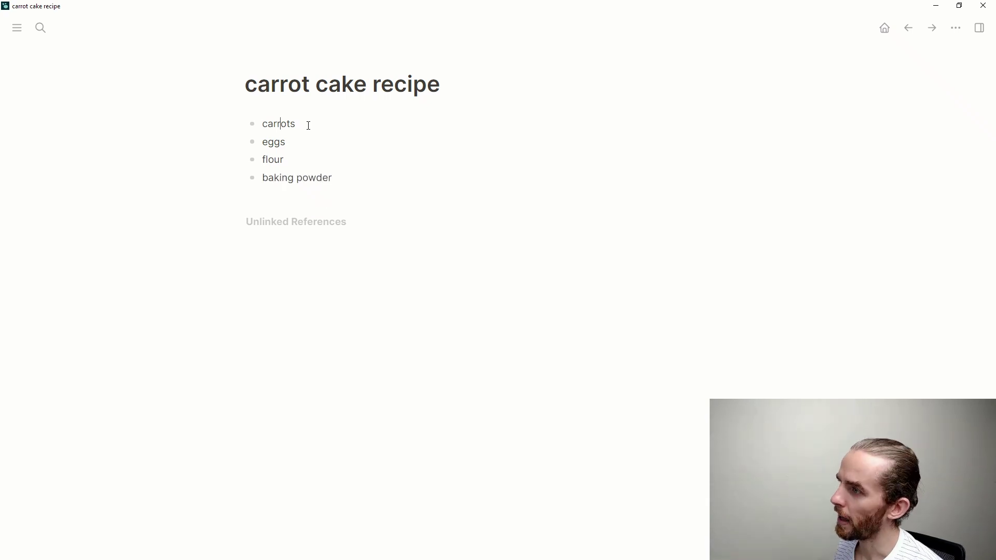
- Add a [[recipe]] page link in a new block above carrots
key(Home)
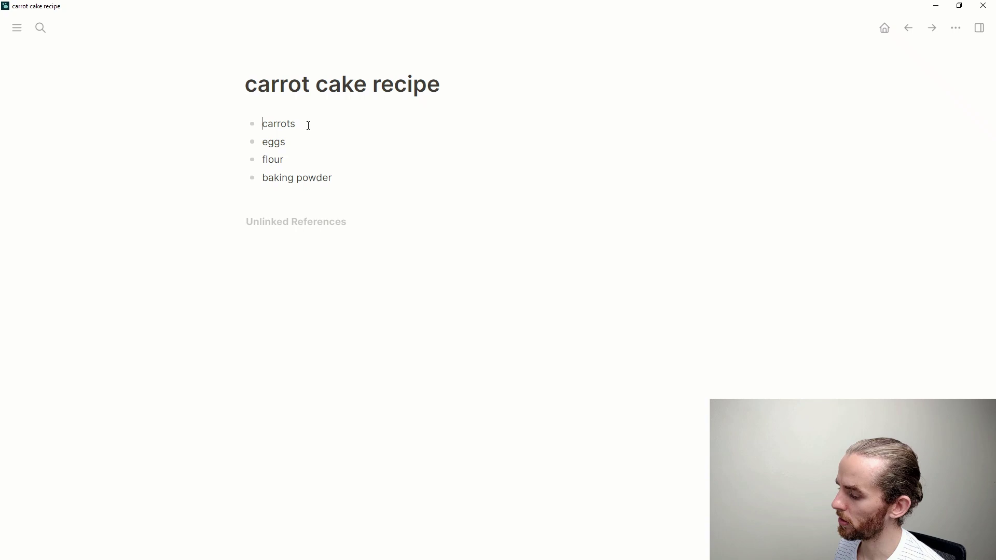
key(Return)
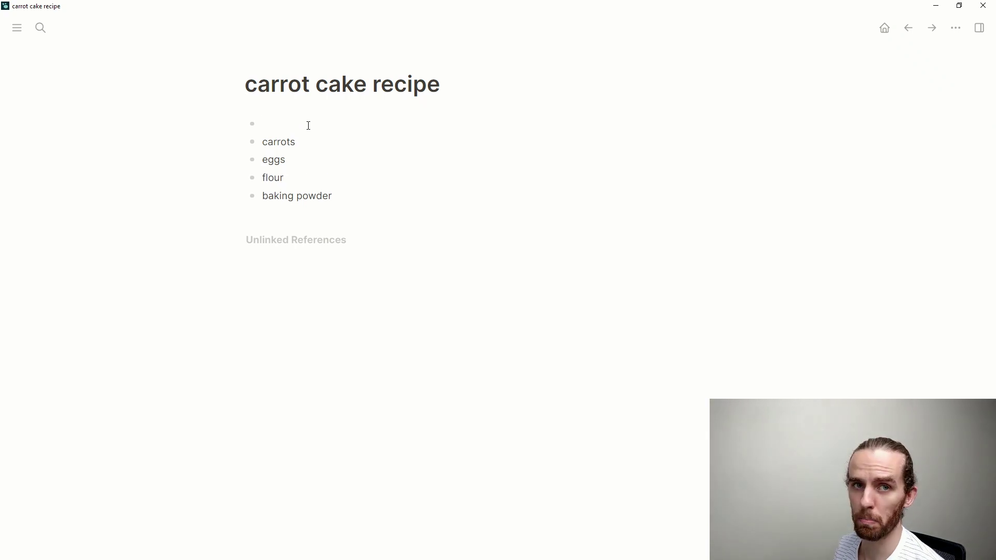
text([[re)
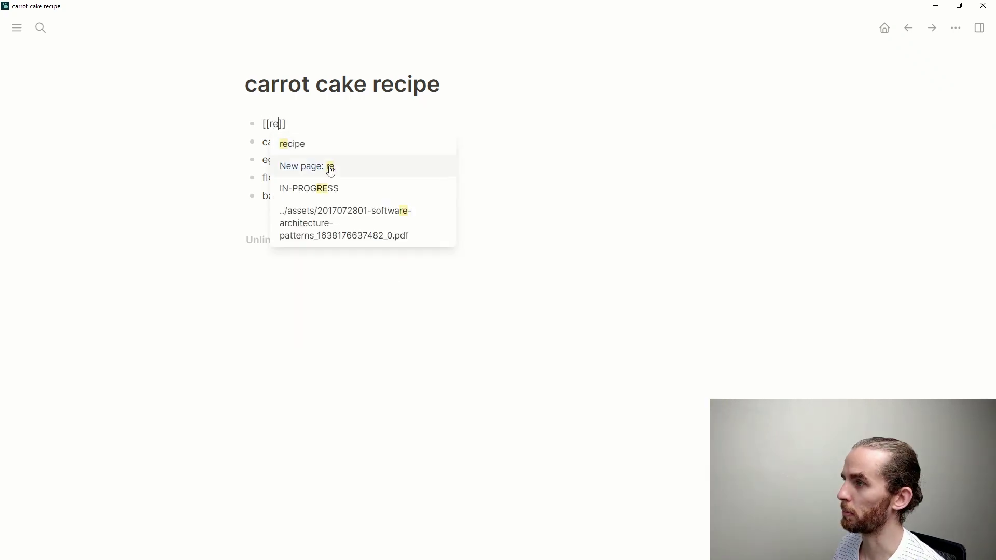
click(331, 151)
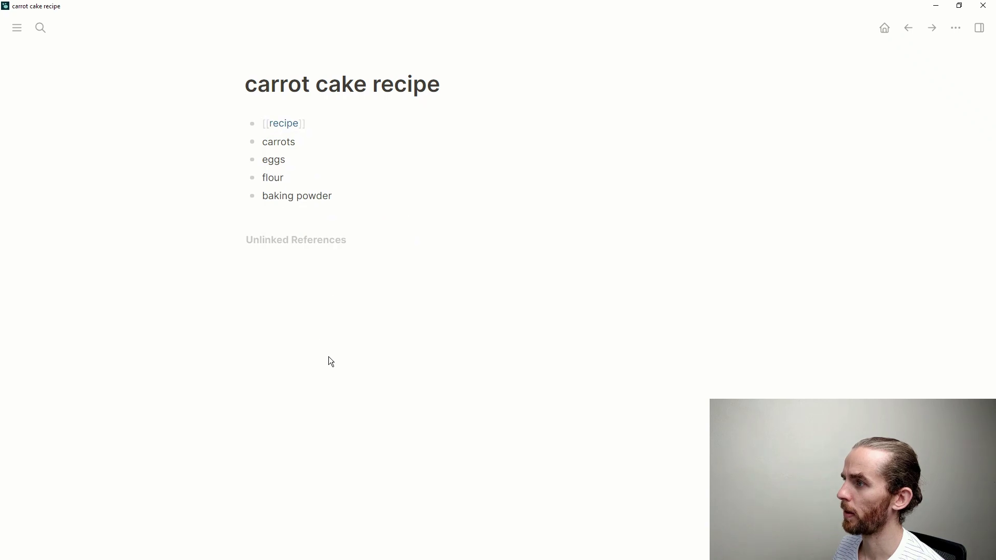
- Open the recipe page from the link at the top of the carrot cake recipe page
click(288, 125)
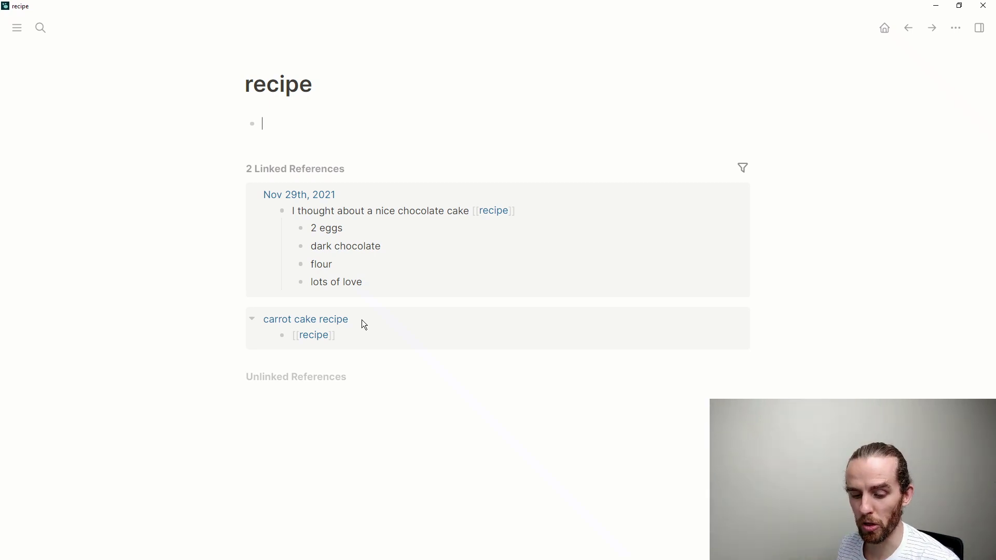
- On the Nov 29th, 2021 journal, add 'Discuss [[50th birthday party]] with [[mom]]', then start a new block below
click(885, 30)
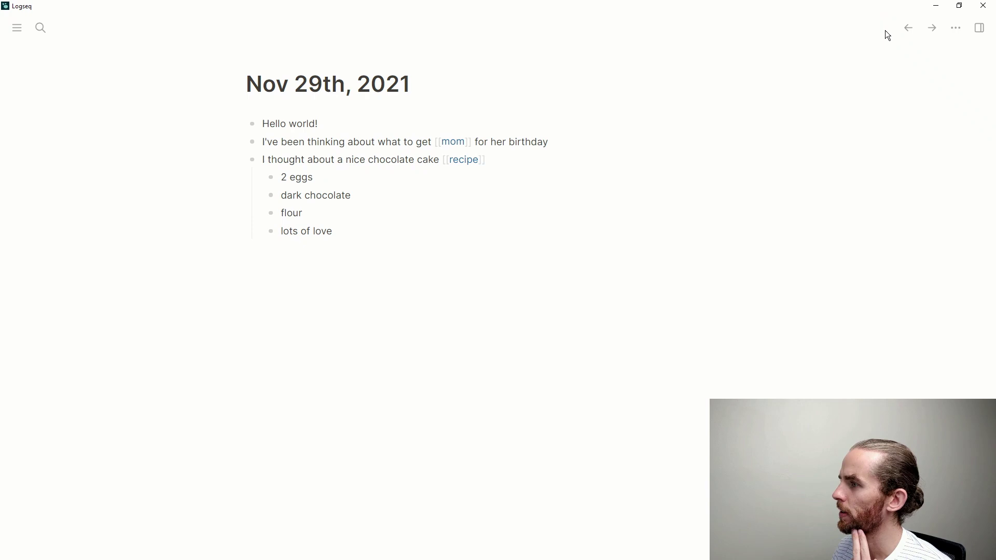
click(393, 254)
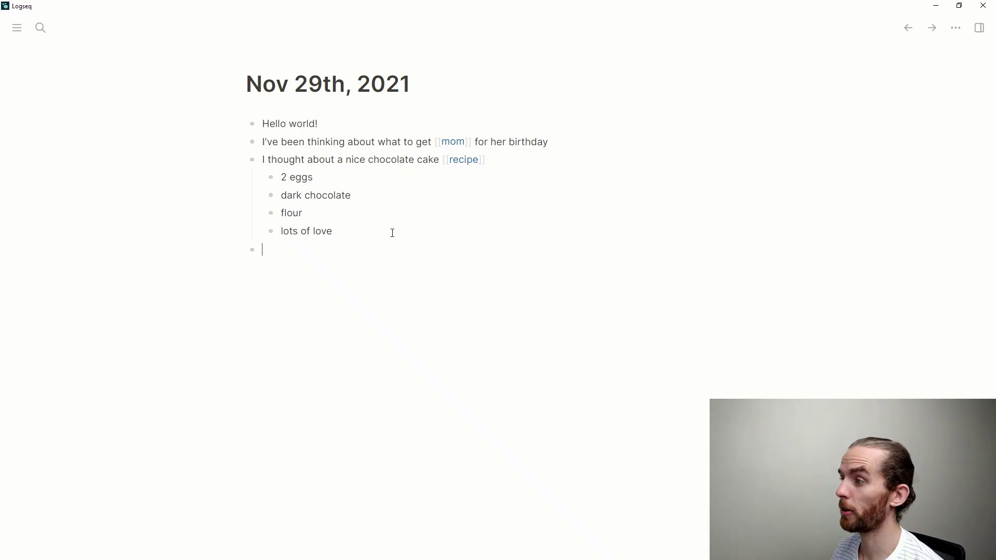
text(Discuss mom)
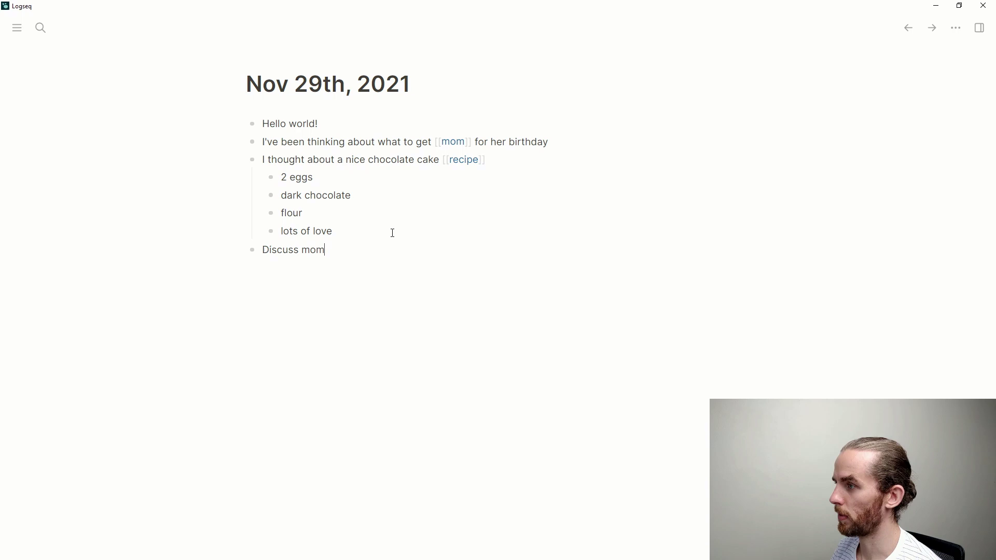
key(BackSpace)
key(BackSpace)
key(BackSpace)
text([[)
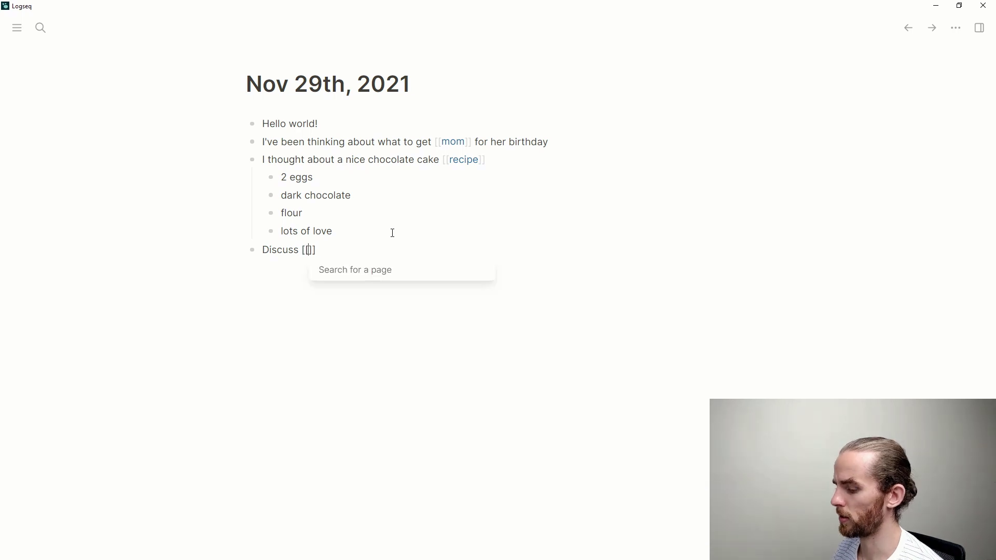
text(50th)
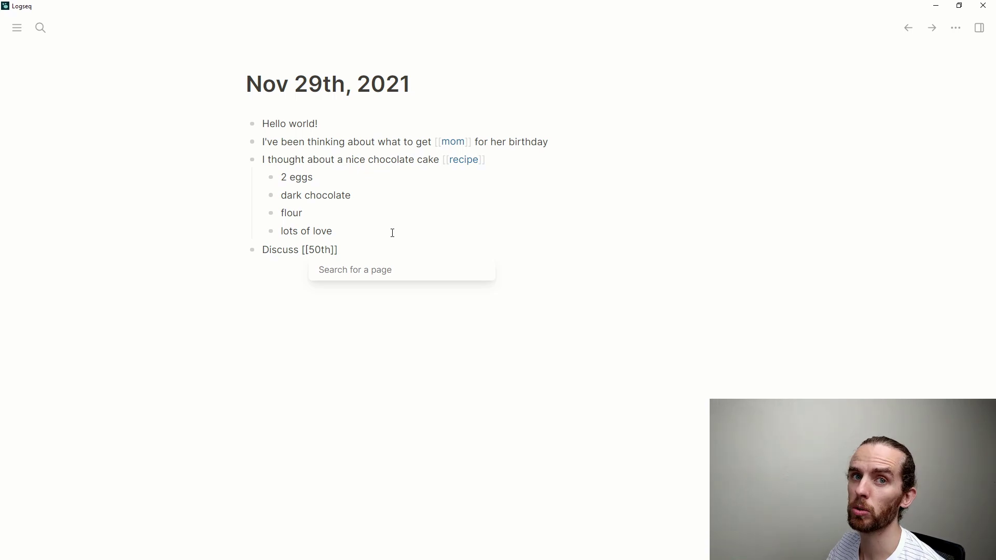
text( birt)
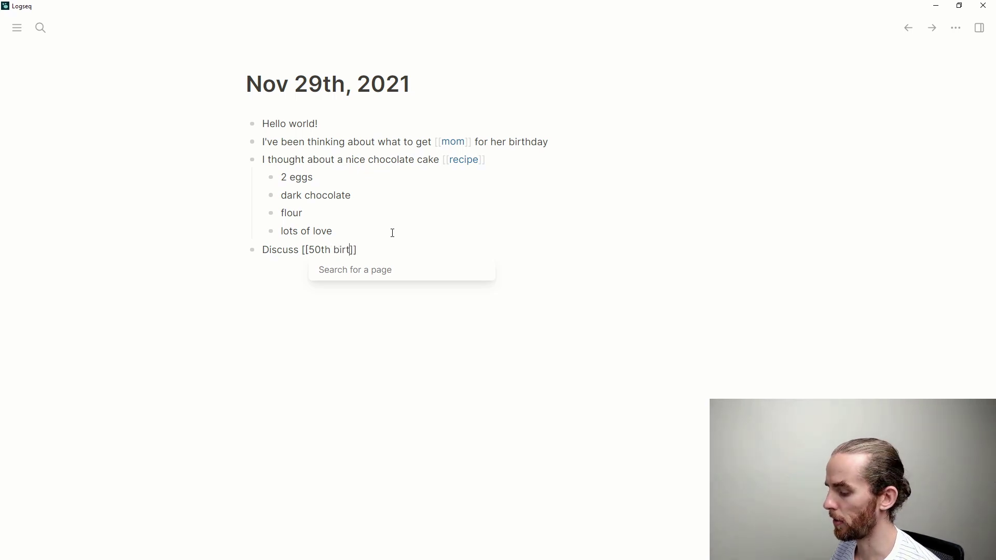
text(hday party)
key(Escape)
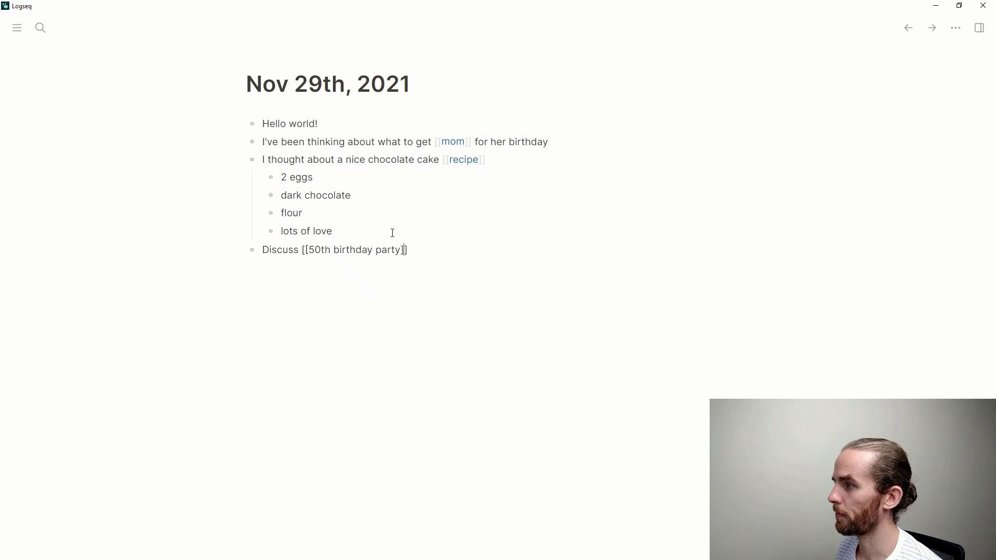
text(with [[mom)
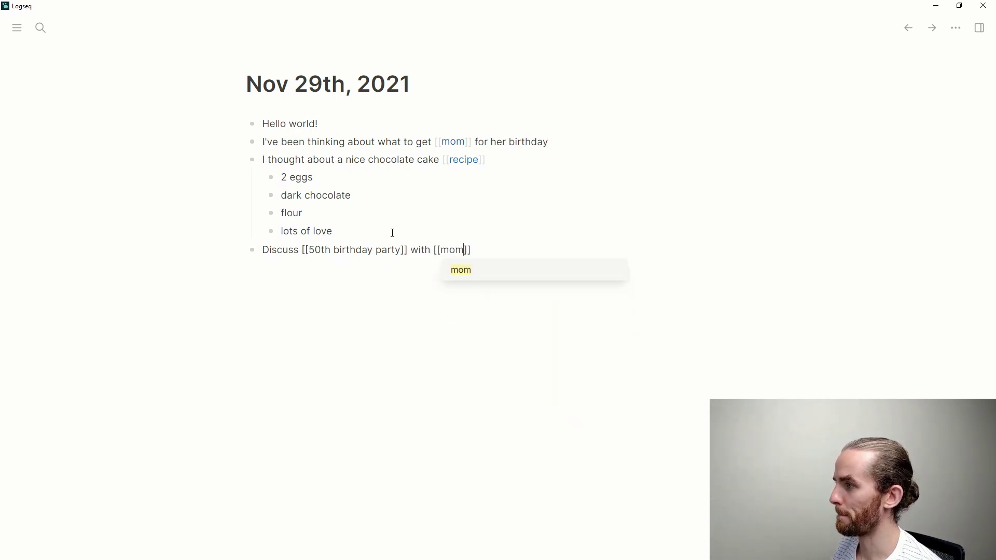
key(Return)
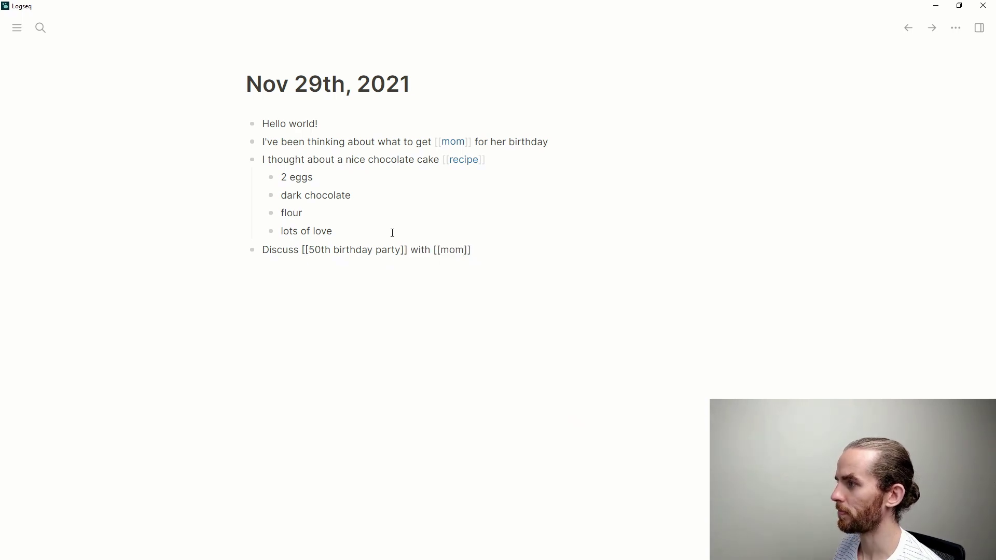
click(509, 331)
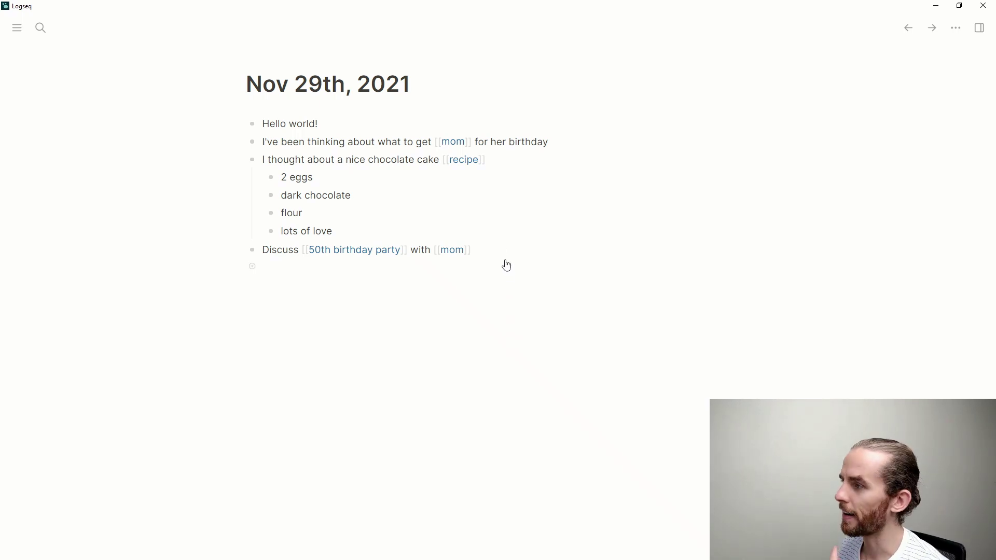
click(504, 250)
key(Return)
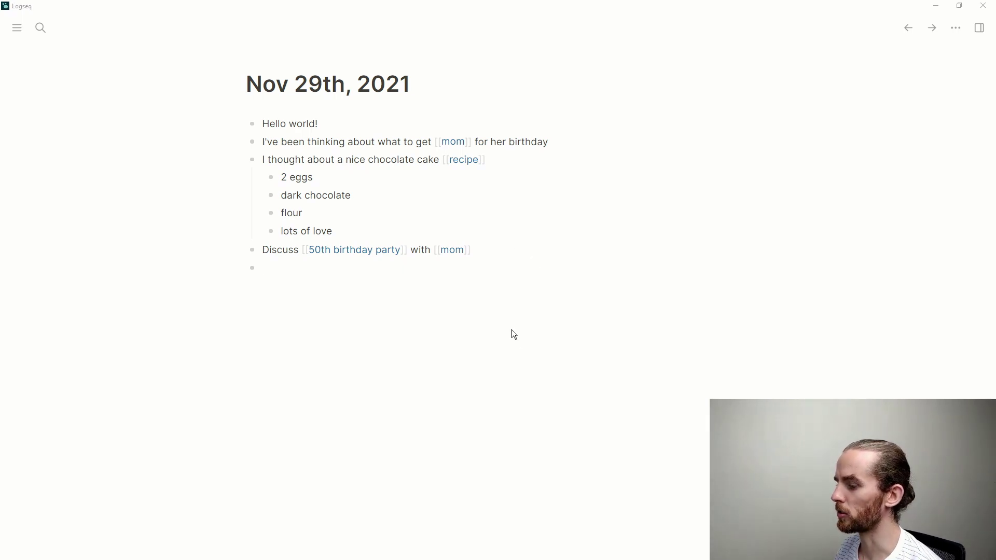
- Copy quote #2, 'I love cleaning up messes I didn't make. So I became a Mom.', from the article
key(alt+Tab)
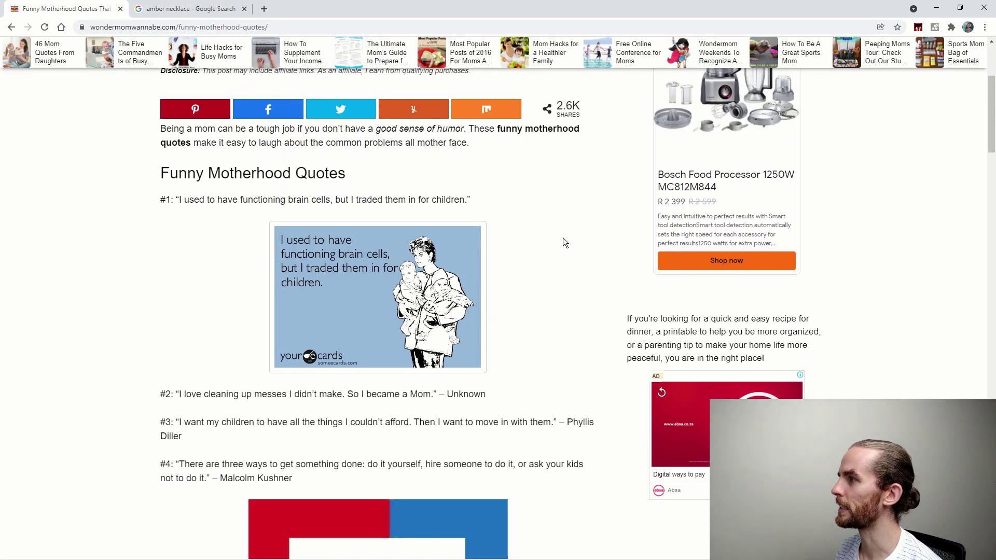
drag(489, 393, 187, 397)
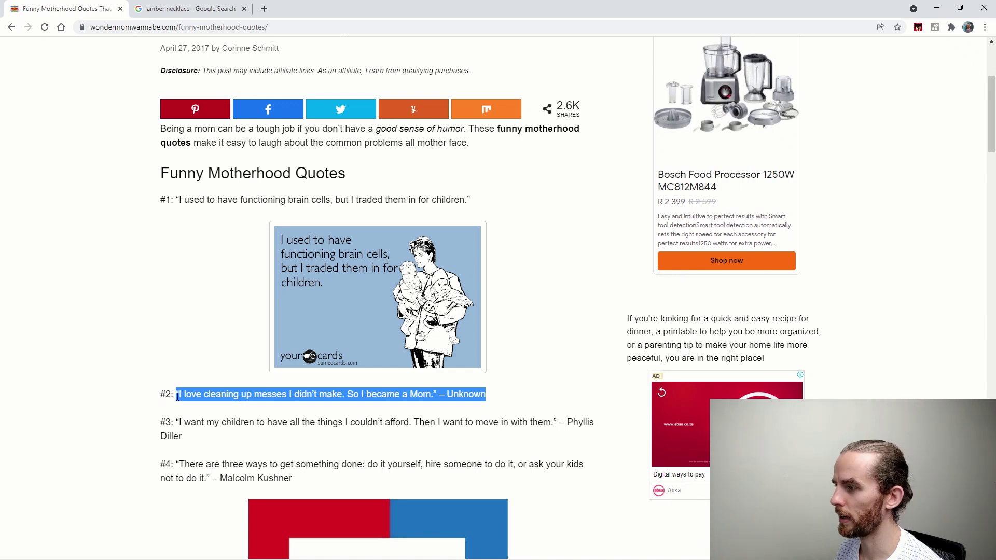
key(alt+Tab)
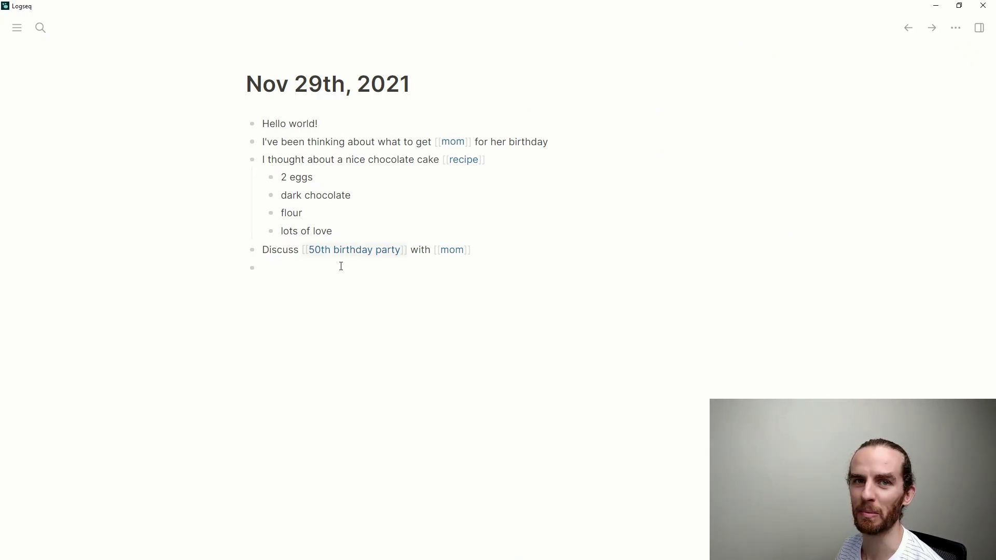
- Paste the Mom quote, replace its '– Unknown' attribution with #quotes, and open the quotes page
text("I love cleaning up messes I didn’t make. So I became a Mom." – Unknown)
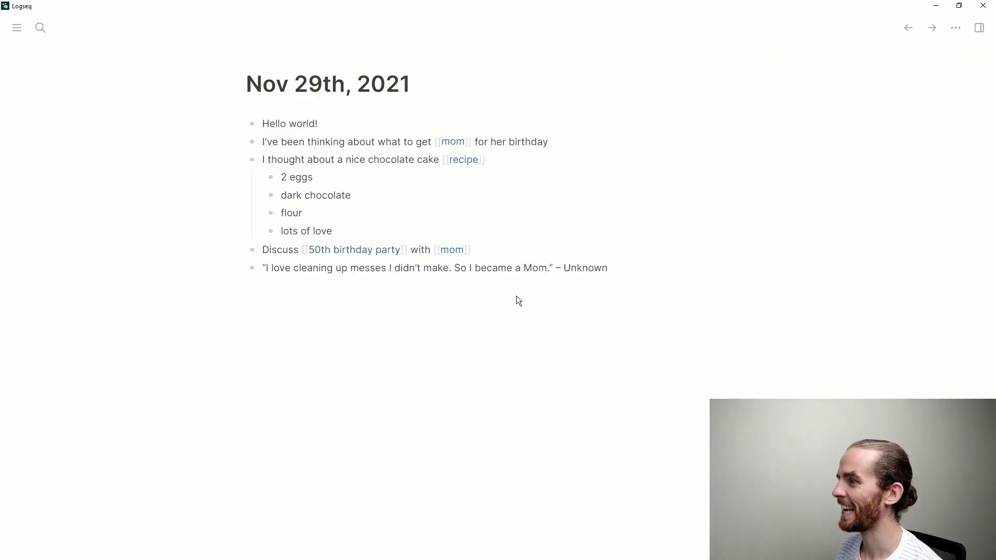
key(ctrl+shift+Left)
key(ctrl+shift+Left)
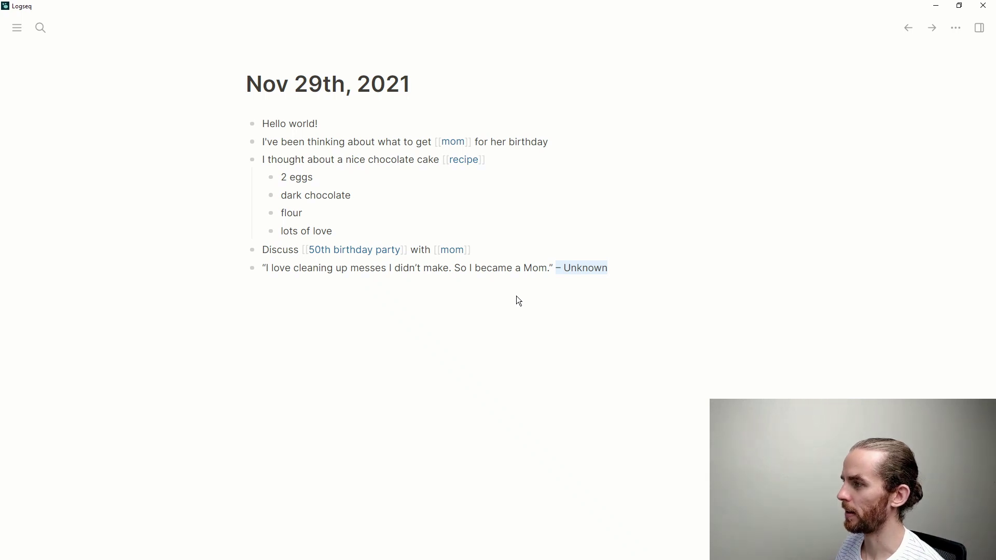
text(#)
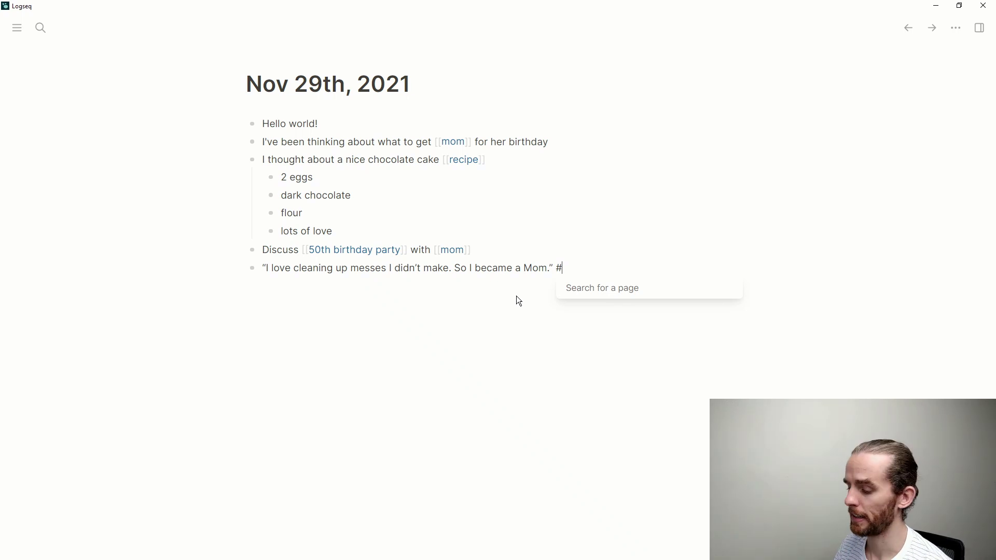
text(quote)
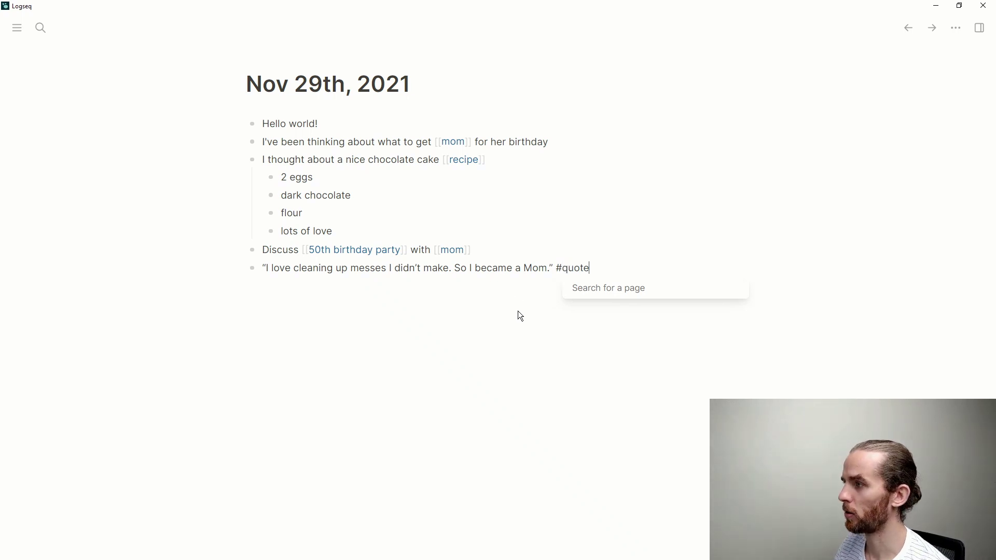
click(538, 347)
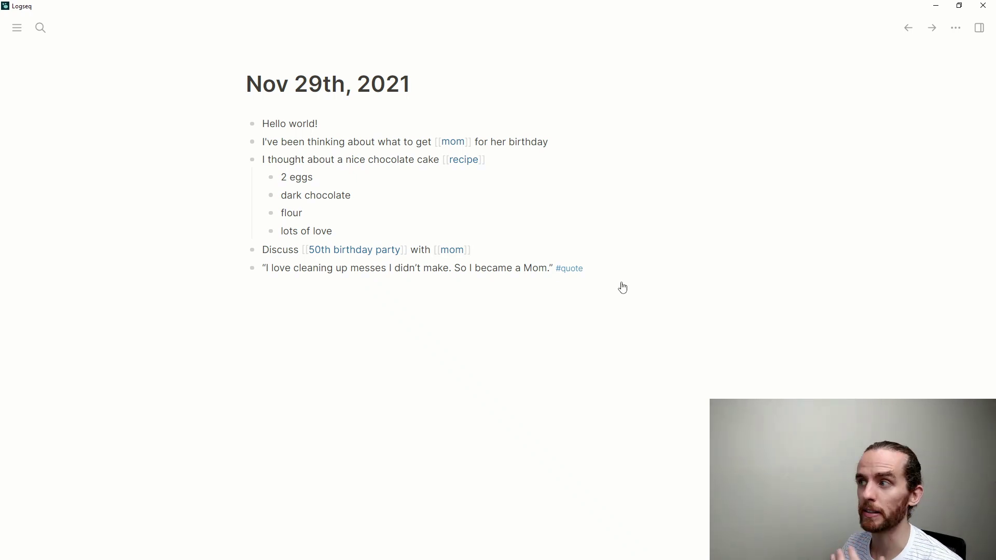
click(589, 268)
text(s)
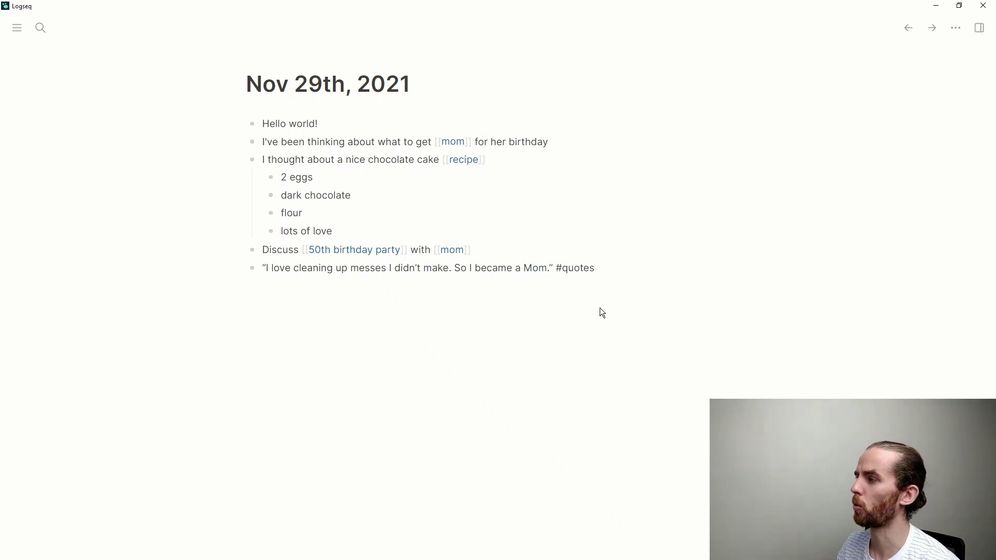
click(601, 312)
click(576, 276)
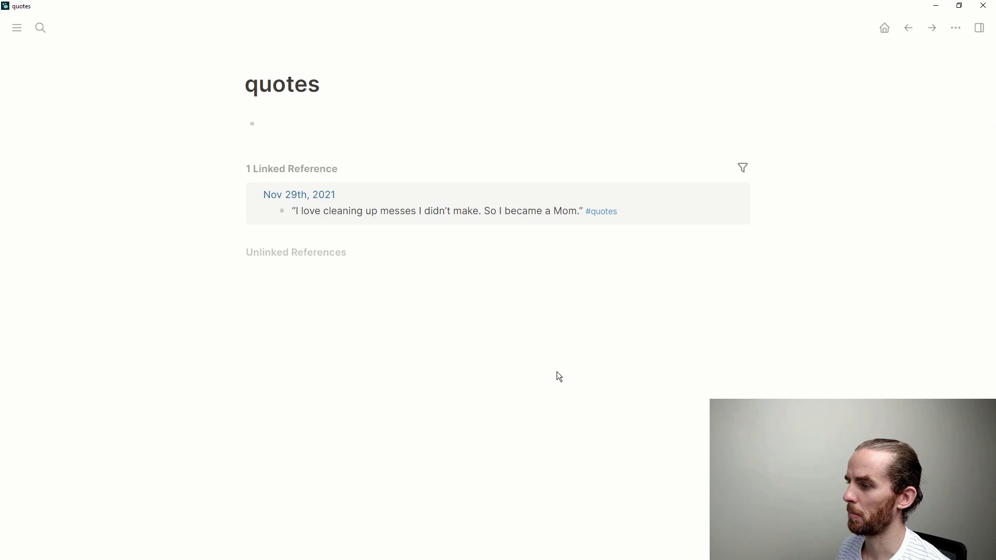
- Add a [[Nov 28th, 2021]] block under the quote with /yesterday, then open that empty page
key(g)
key(j)
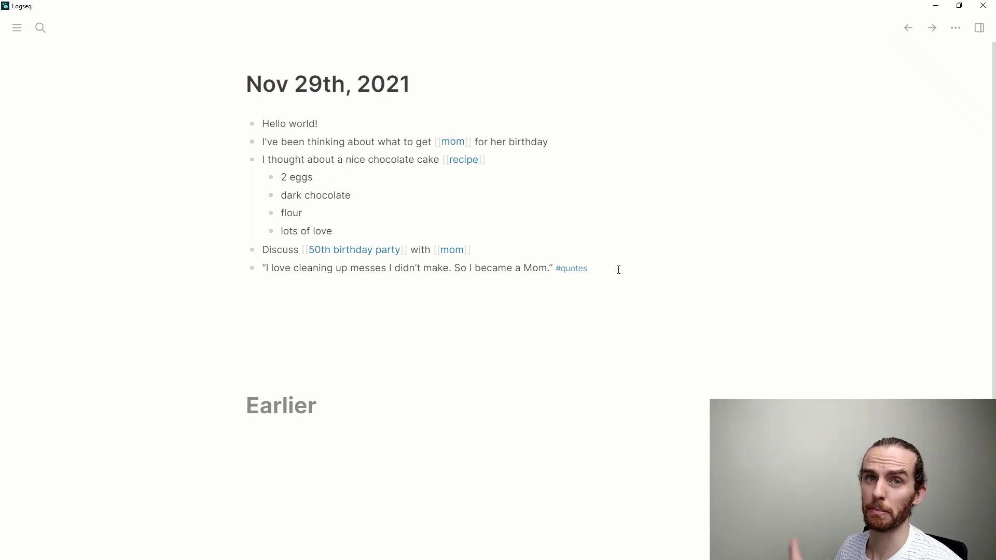
click(618, 270)
key(Return)
text(/yes)
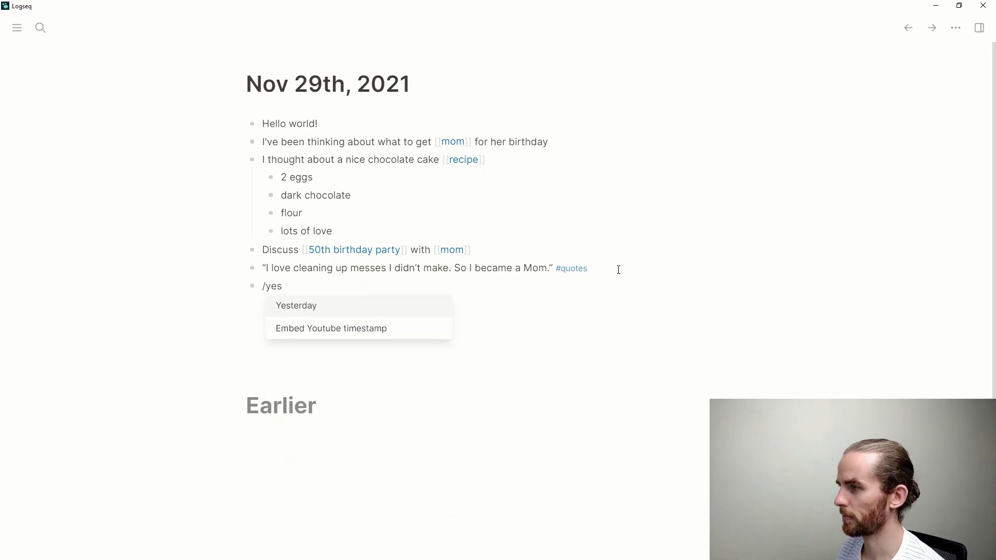
key(Return)
key(Escape)
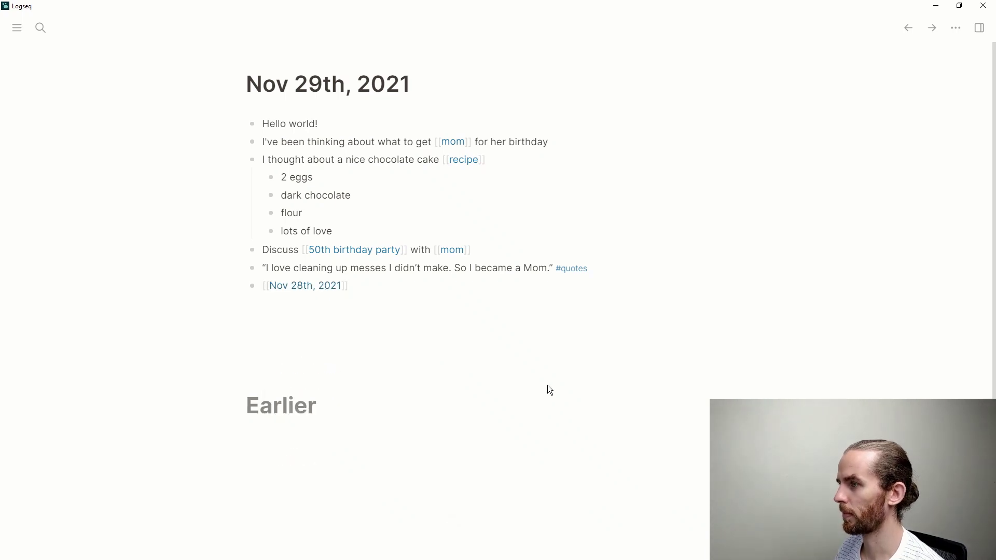
click(291, 286)
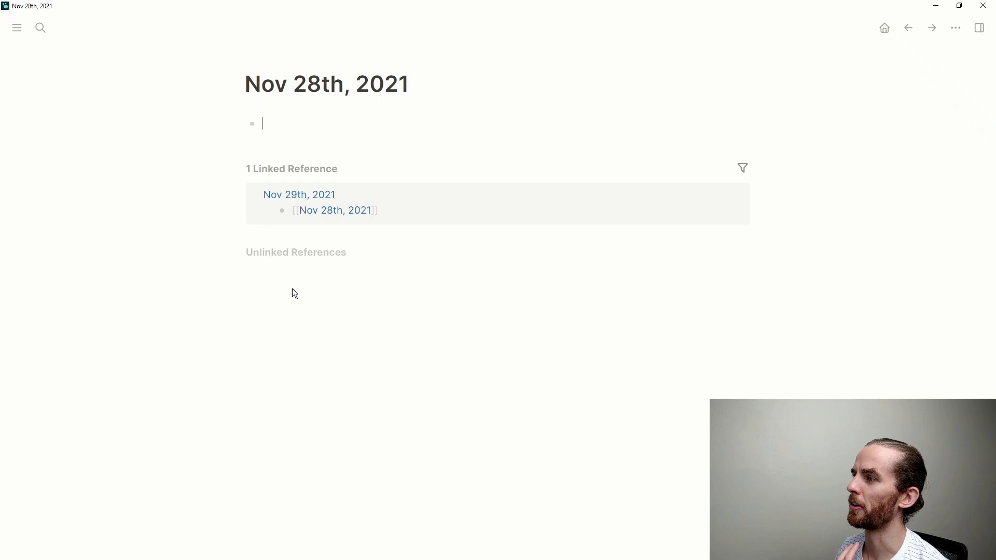
click(338, 137)
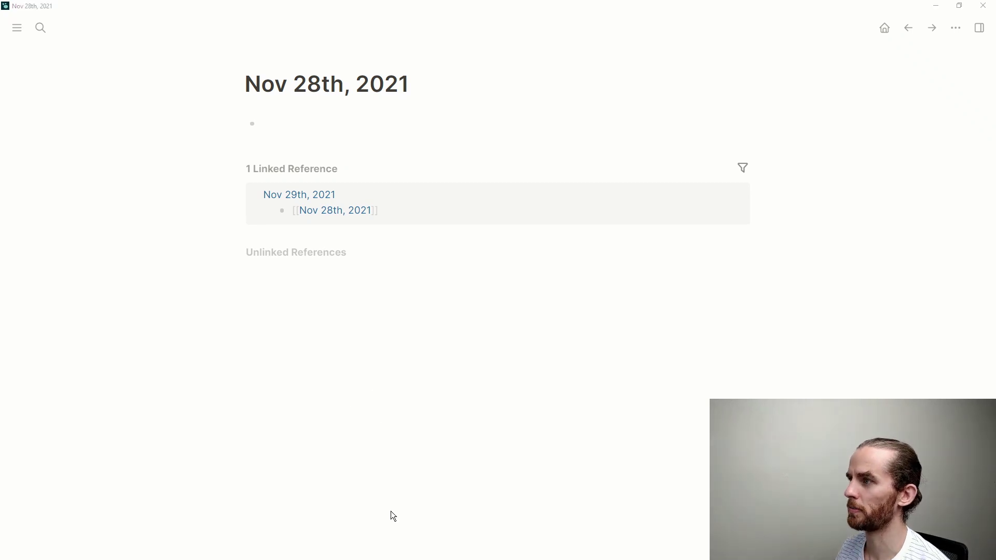
- Copy the motivational-speaking cartoon from the article and paste it into the empty Nov 28th bullet
key(alt+Tab)
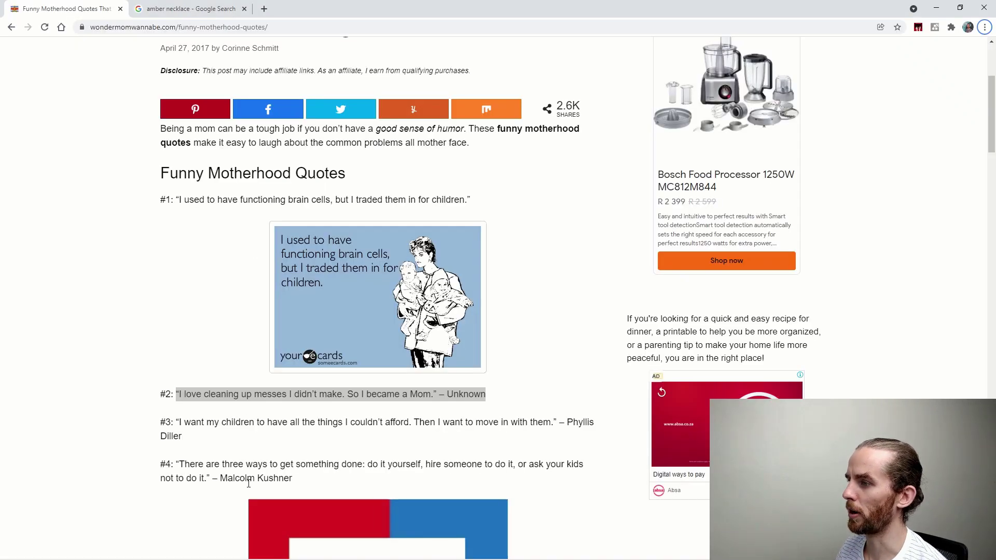
scroll(275, 415, down, 15)
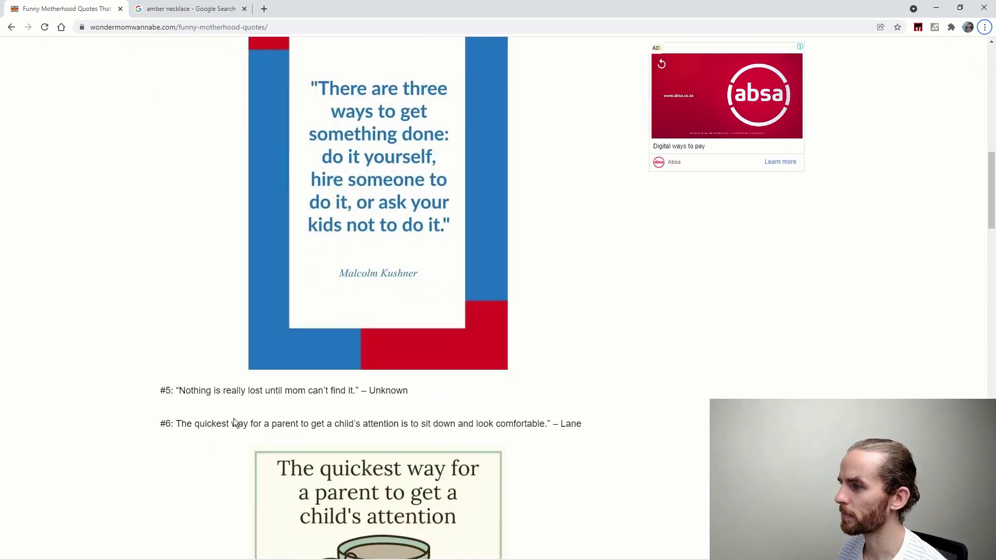
scroll(466, 373, down, 8)
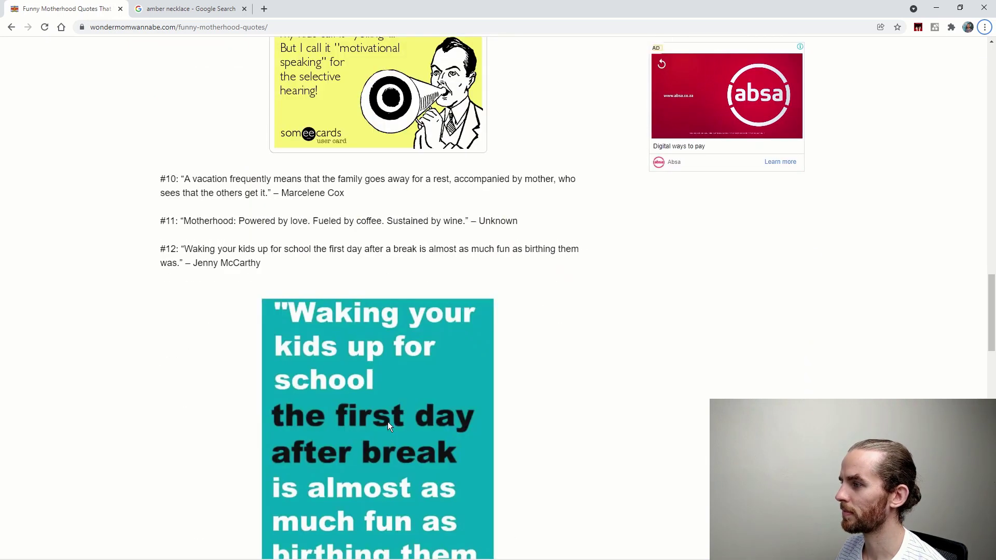
scroll(388, 417, up, 5)
right_click(388, 345)
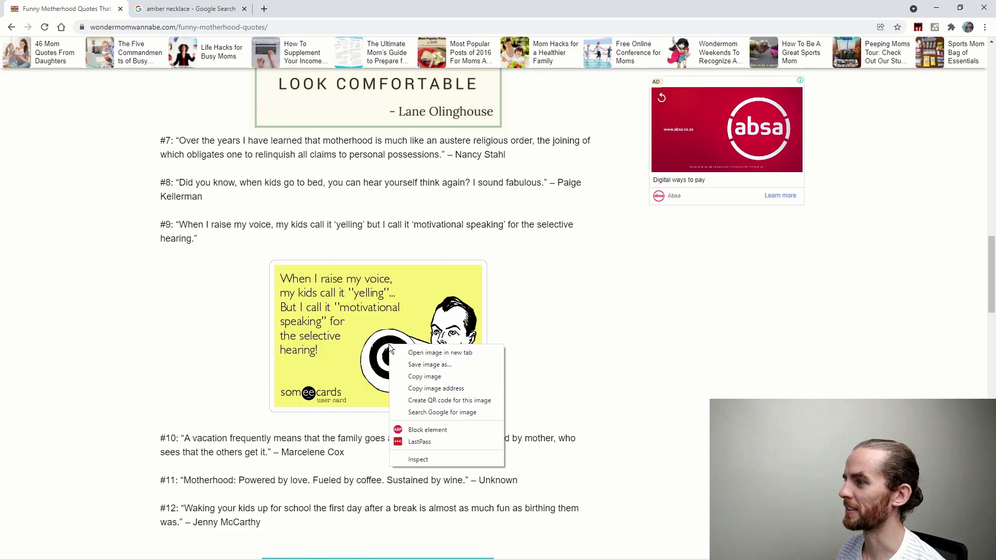
click(421, 377)
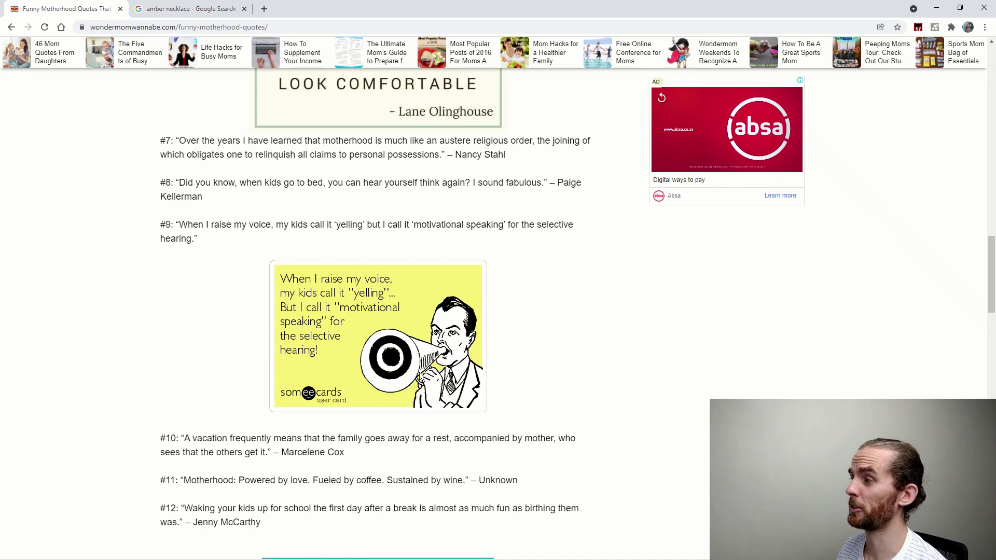
key(alt+Tab)
key(ctrl+v)
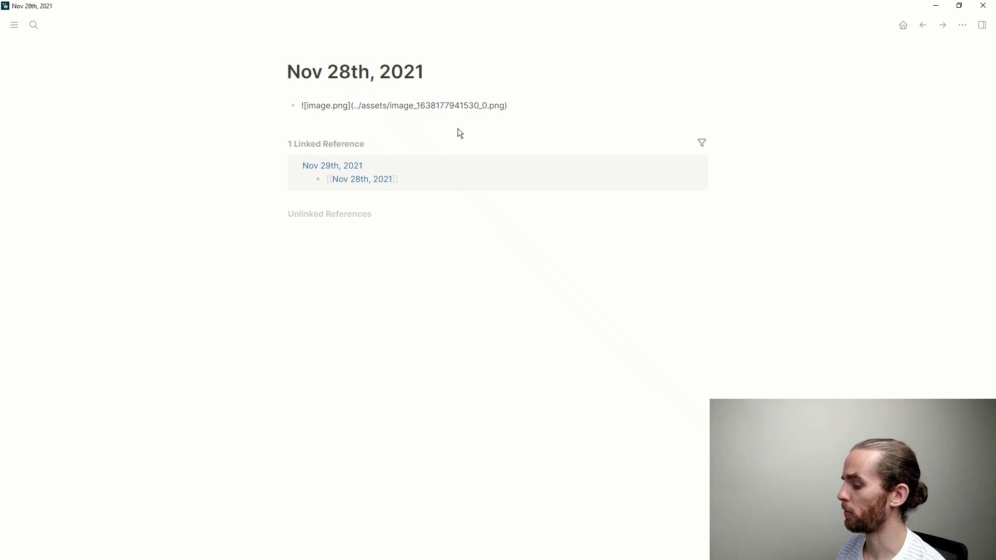
- Tag the pasted cartoon image with #quotes and view it listed on the quotes page
text(#quote)
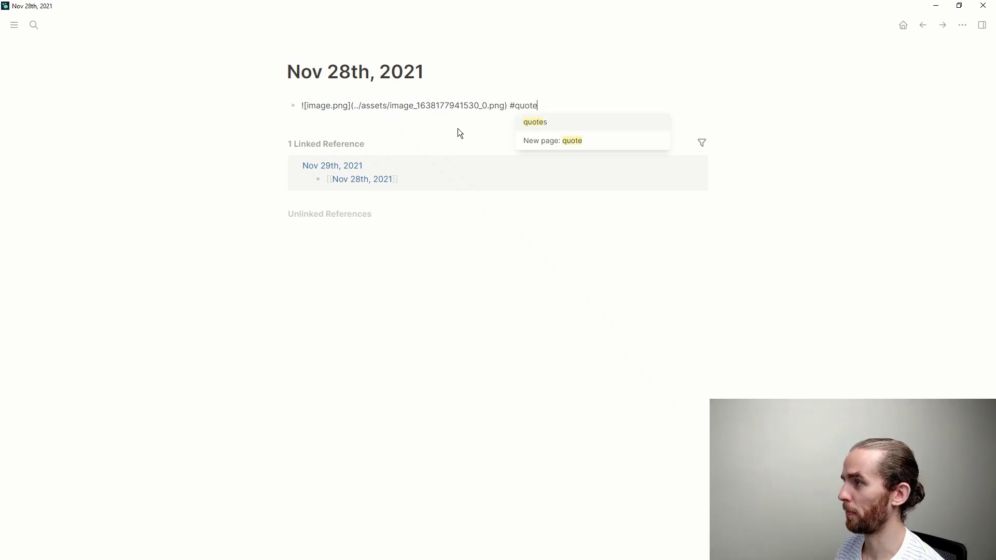
click(542, 124)
click(562, 295)
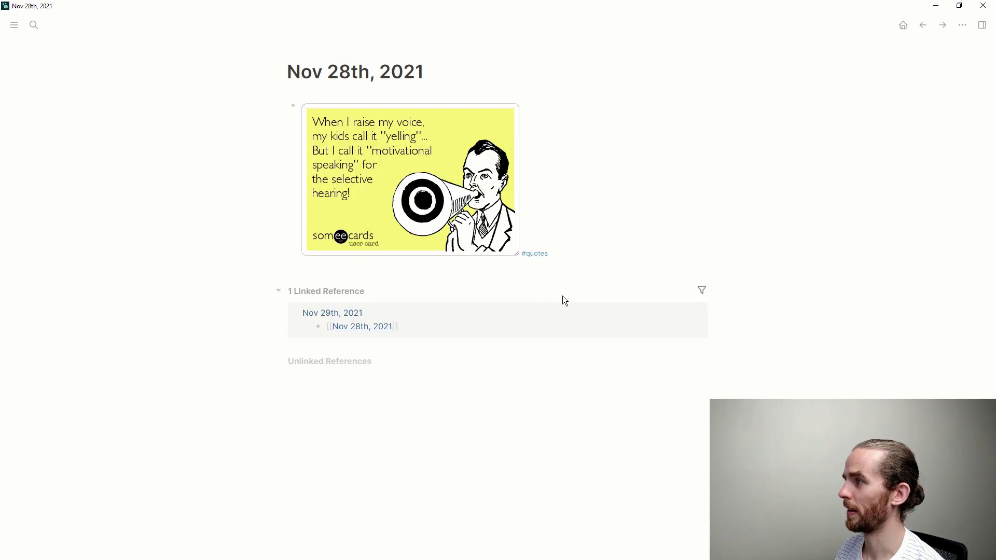
click(609, 219)
click(539, 336)
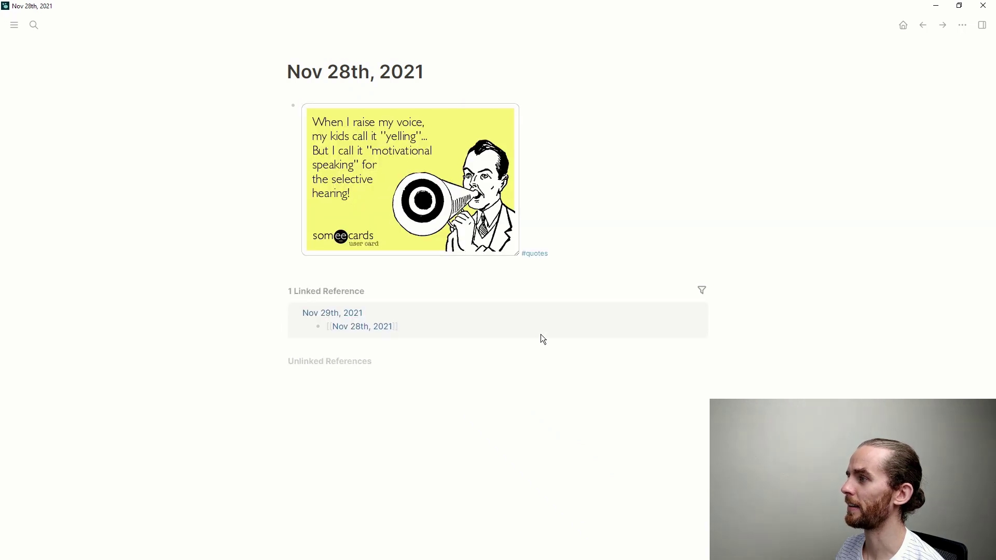
click(543, 255)
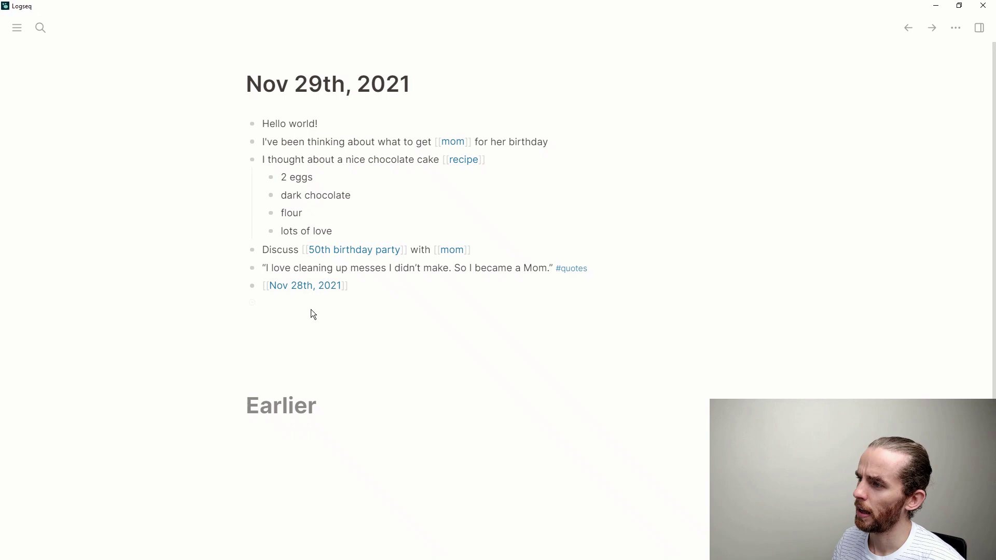
- Append a #mom tag after #quotes on the 'I love cleaning up messes' quote block
mouse_move(326, 308)
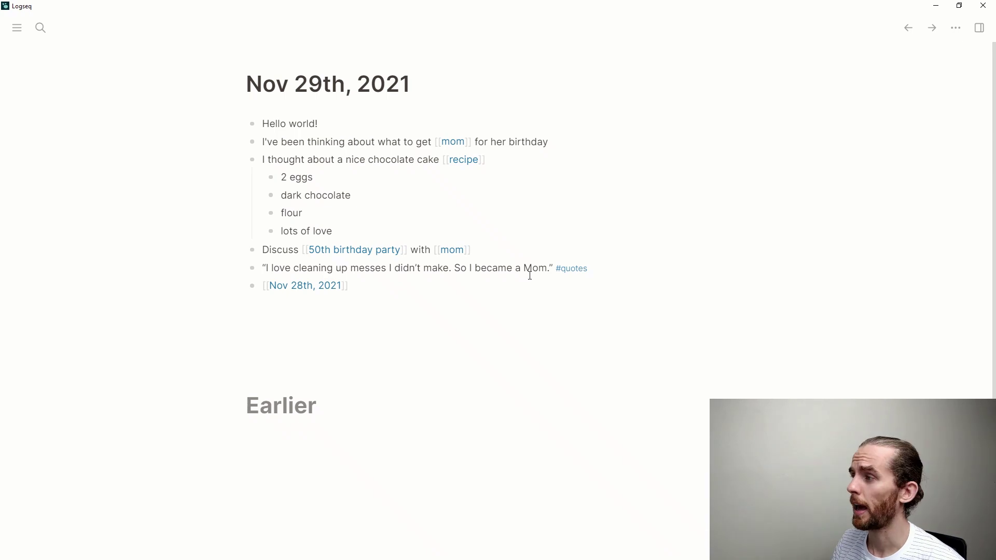
click(607, 269)
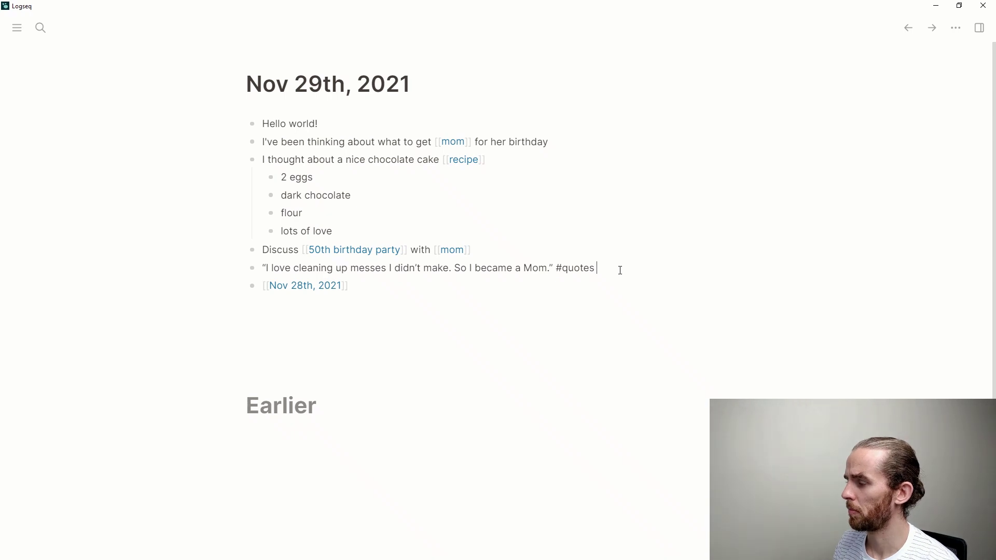
text([[)
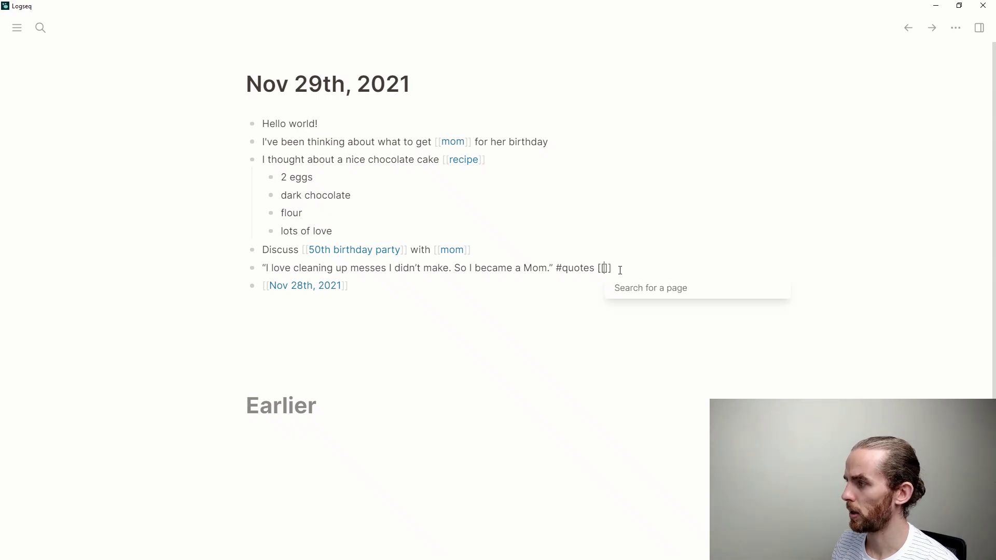
key(BackSpace)
key(BackSpace)
text(#mom)
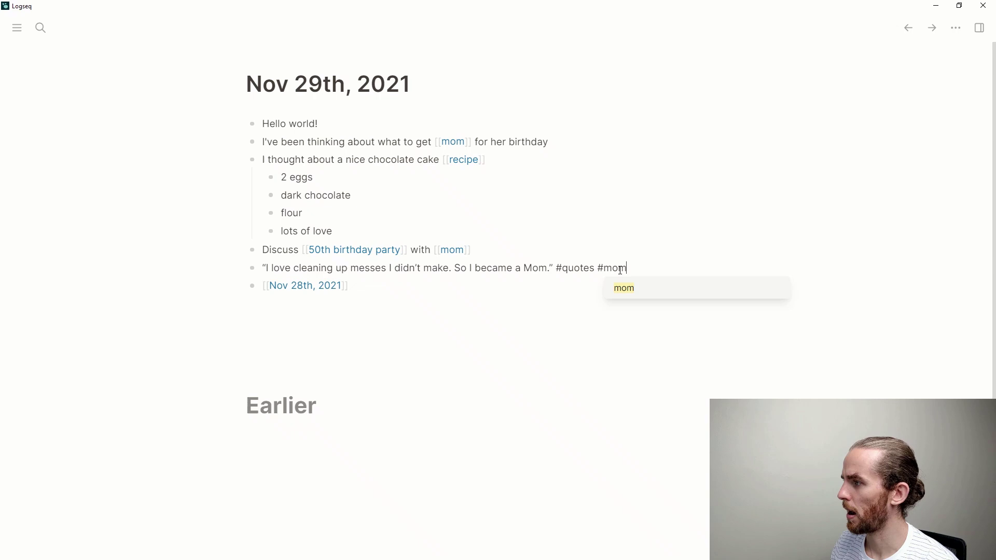
click(647, 289)
click(652, 356)
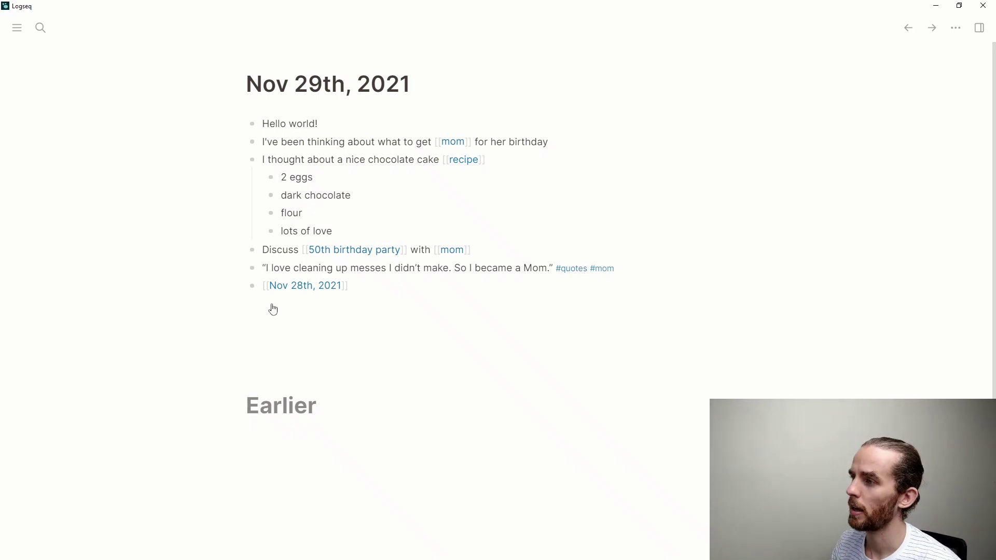
- Append a #mom tag after #quotes on the Nov 28th cartoon image block
scroll(338, 322, down, 1)
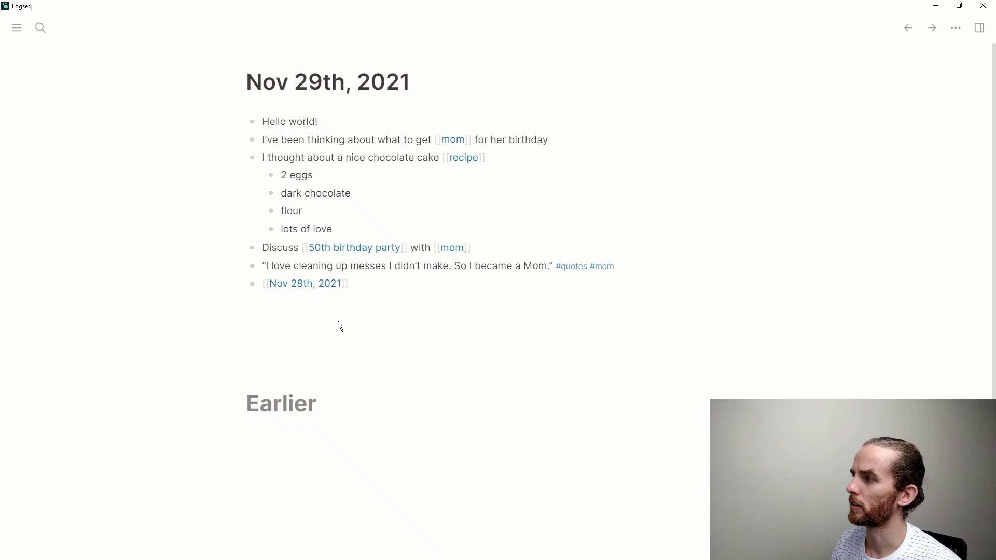
scroll(303, 406, down, 5)
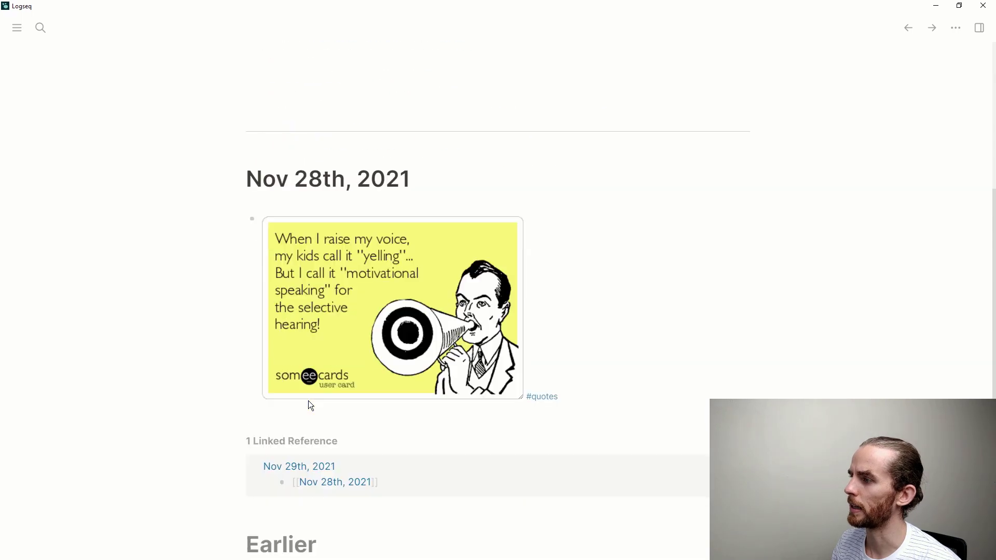
click(587, 403)
text(#mom)
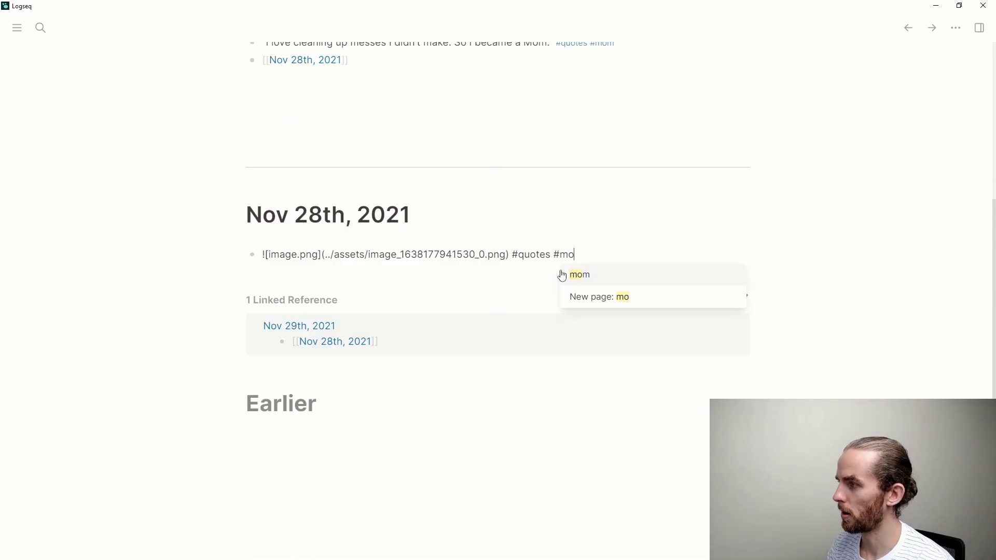
click(576, 273)
click(785, 217)
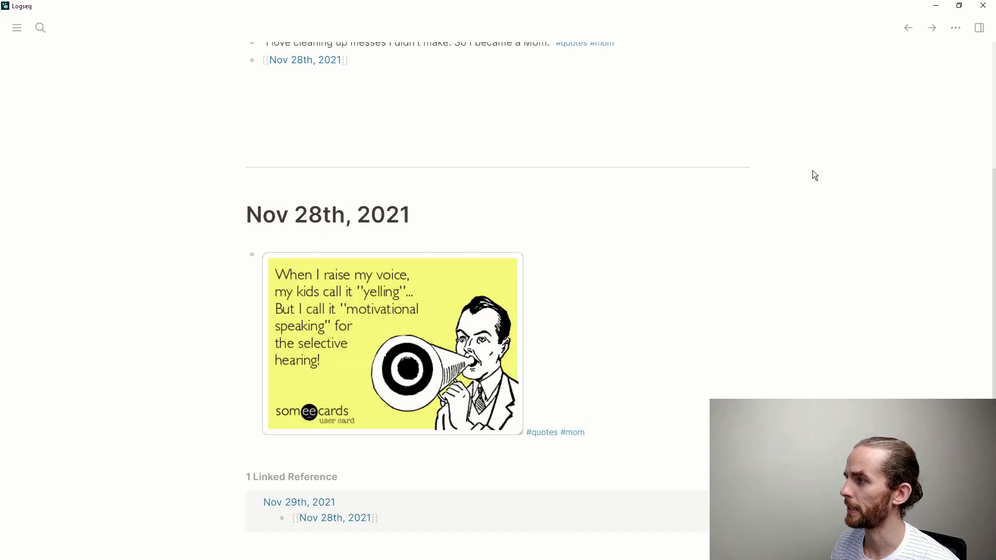
scroll(693, 274, up, 1)
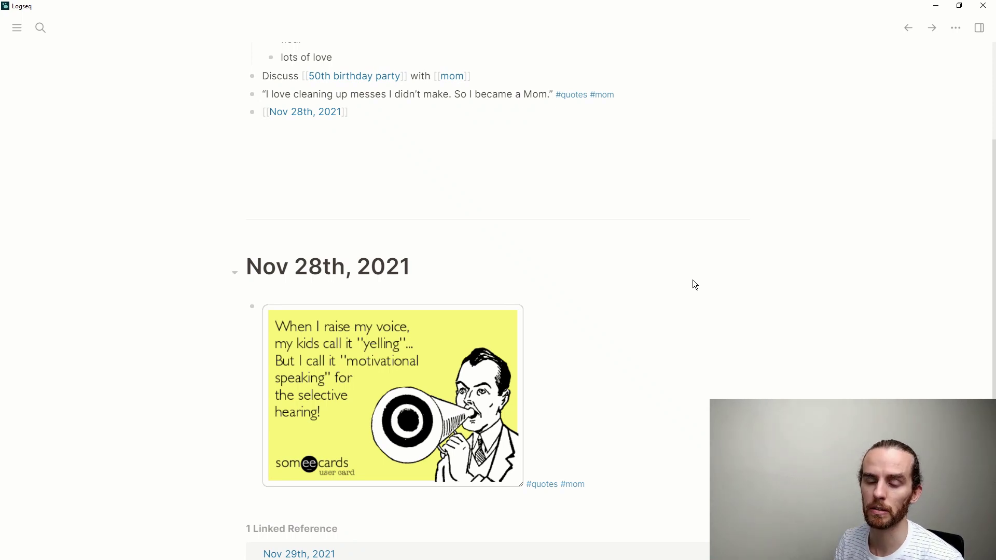
- Delete the [[Nov 28th, 2021]] link line and its emptied bullet below the Mom quote
scroll(401, 299, up, 3)
click(401, 303)
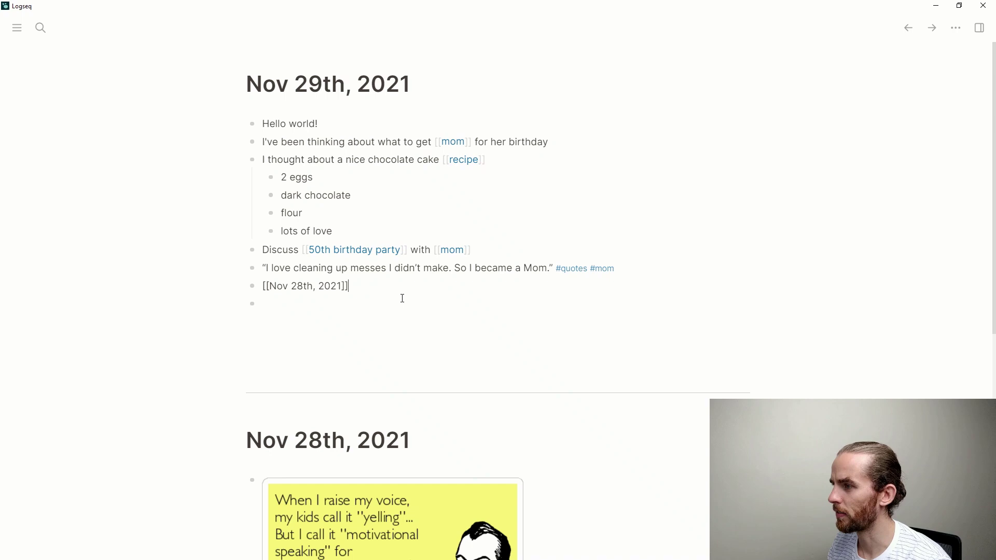
key(BackSpace)
key(BackSpace)
key(BackSpace)
key(BackSpace)
key(BackSpace)
key(BackSpace)
key(BackSpace)
key(BackSpace)
key(BackSpace)
key(BackSpace)
key(BackSpace)
key(BackSpace)
key(BackSpace)
key(BackSpace)
key(BackSpace)
key(BackSpace)
key(BackSpace)
key(BackSpace)
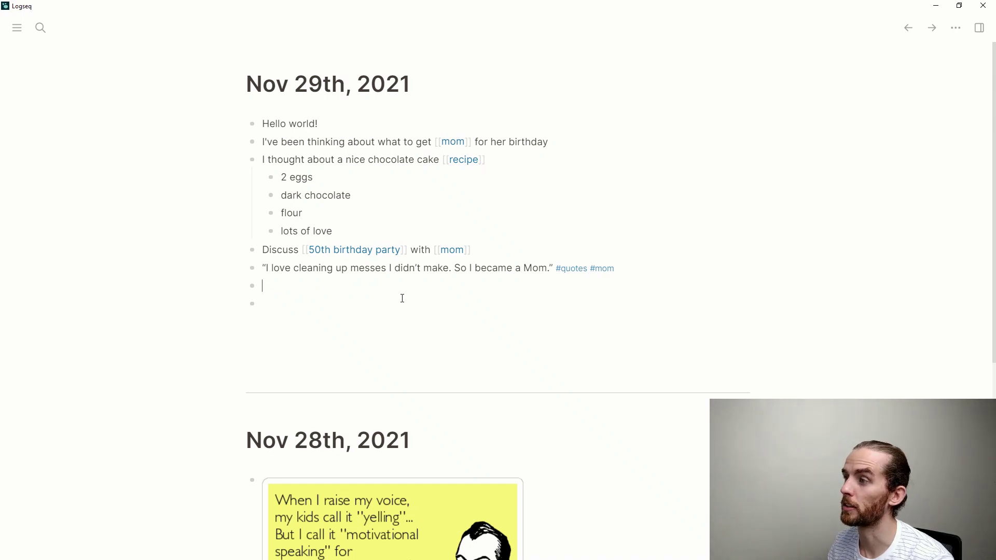
key(BackSpace)
click(425, 347)
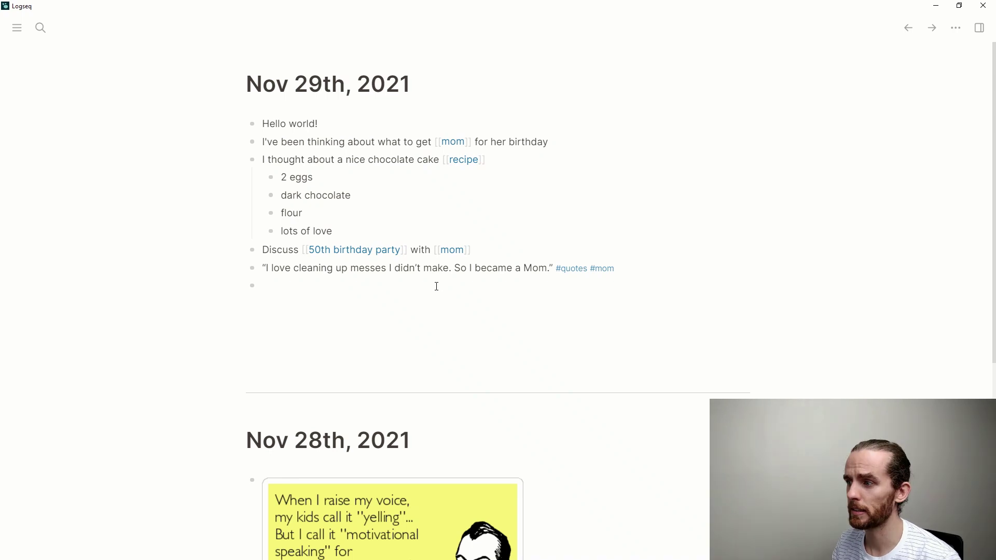
scroll(433, 286, down, 2)
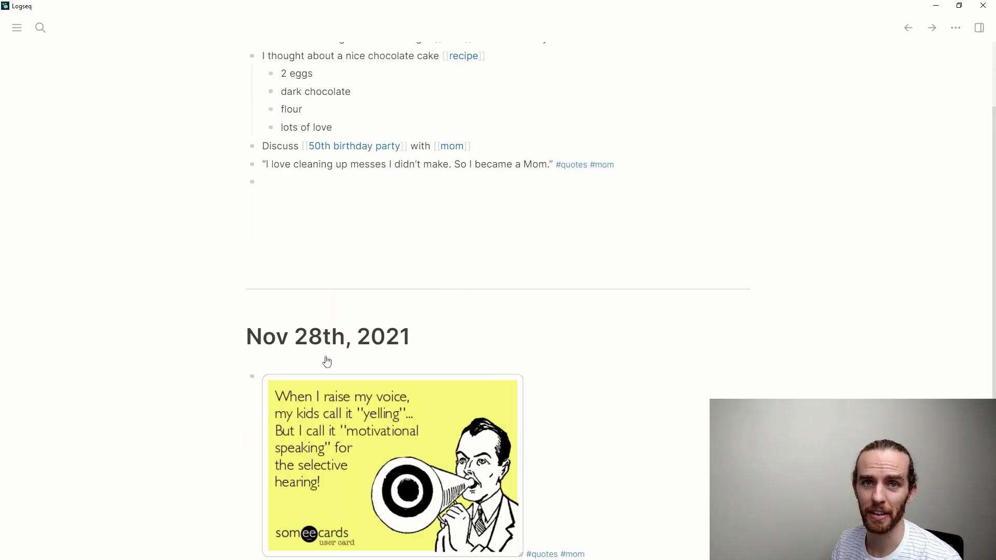
scroll(327, 362, down, 1)
scroll(324, 348, up, 3)
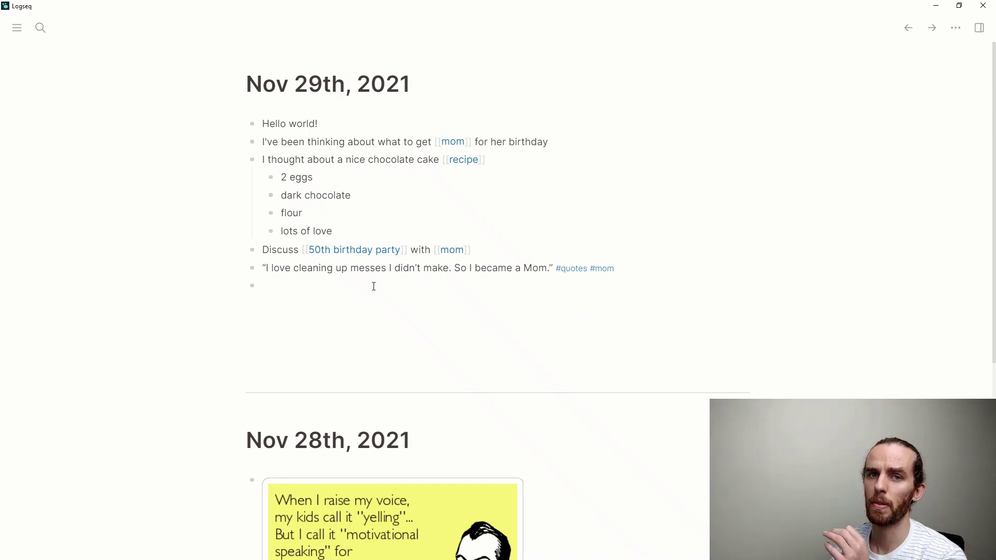
- Preview the 50th birthday party page from its link in the Nov 29th journal
mouse_move(341, 251)
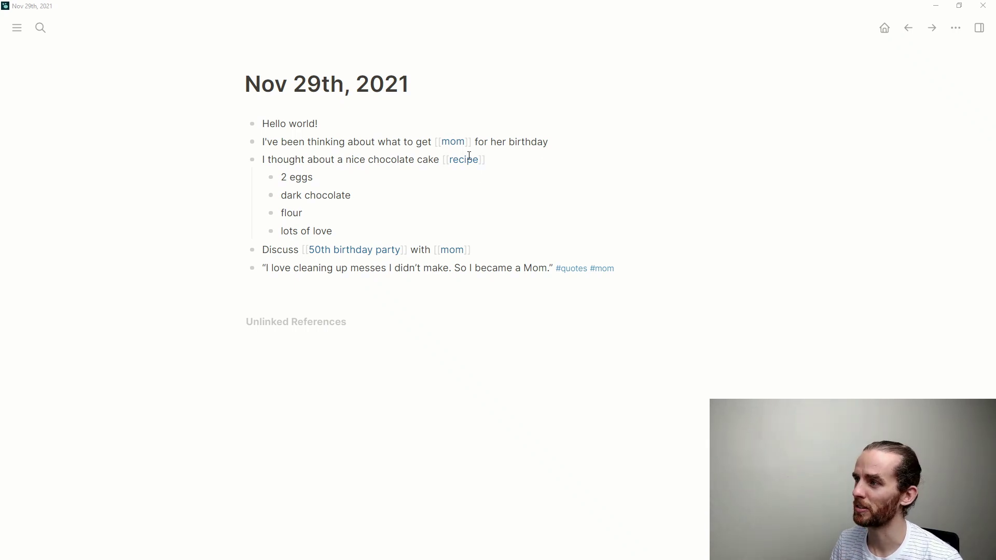
- Remove the 'Hello world!' block from the top of the Nov 29th, 2021 page
click(333, 126)
key(Escape)
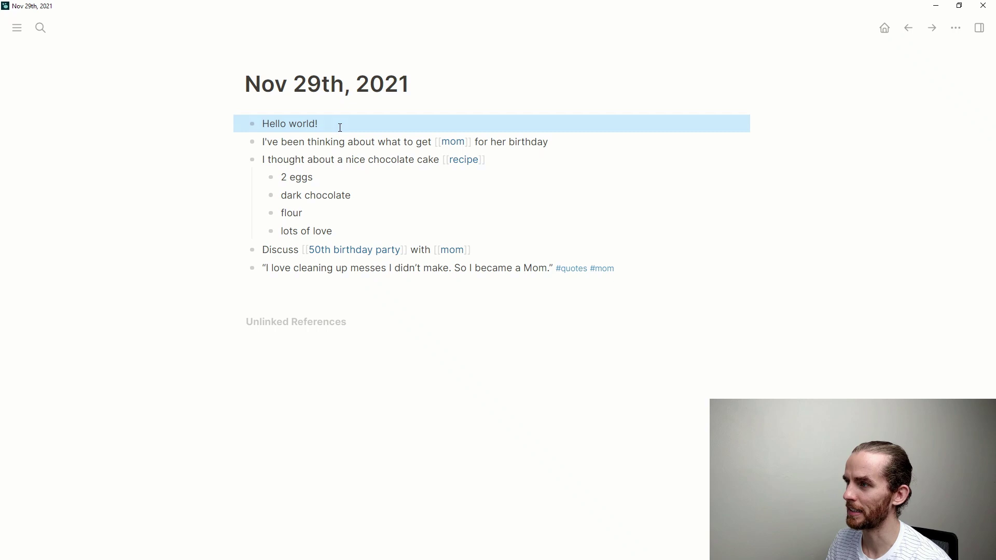
key(BackSpace)
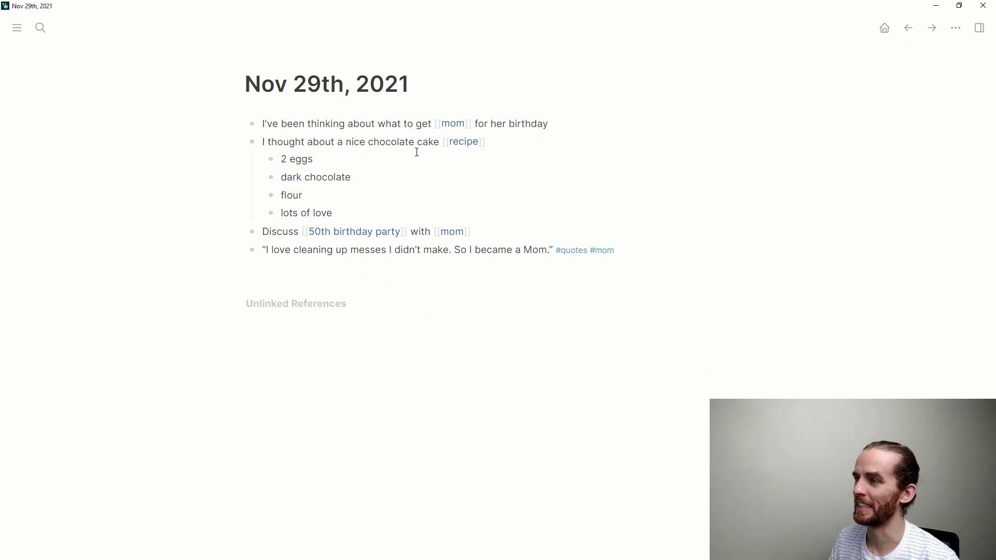